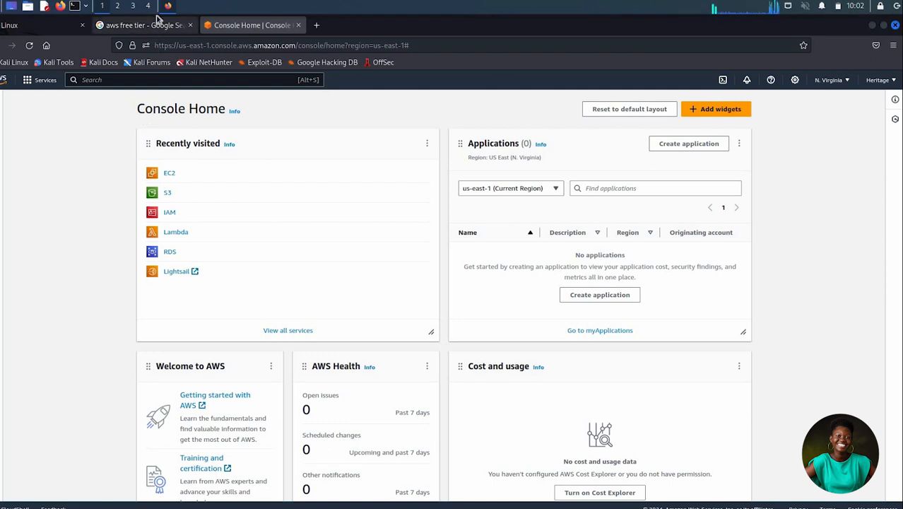
- Search the web for AWS FREE TIER in a new browser tab and open the page for creating a free account
{"action": "left_click", "coordinate": [317, 26]}
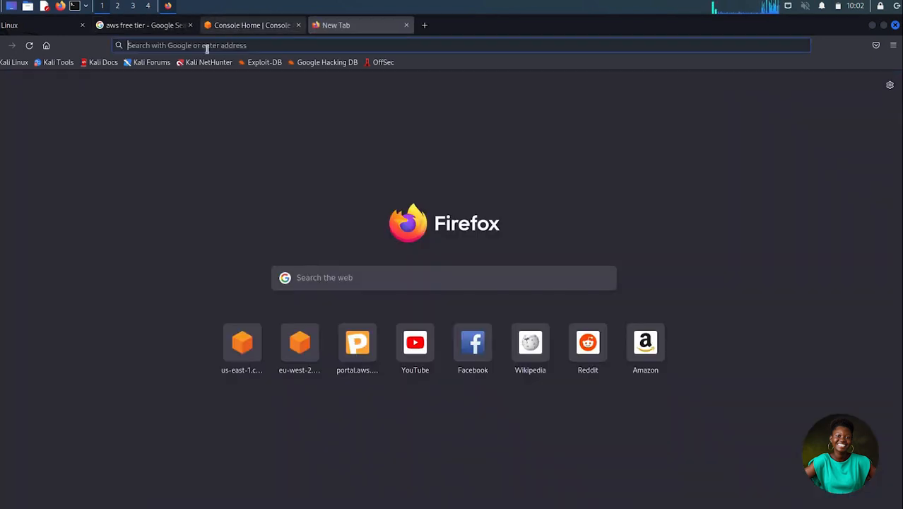
{"action": "left_click", "coordinate": [207, 45]}
{"action": "type", "text": "AW"}
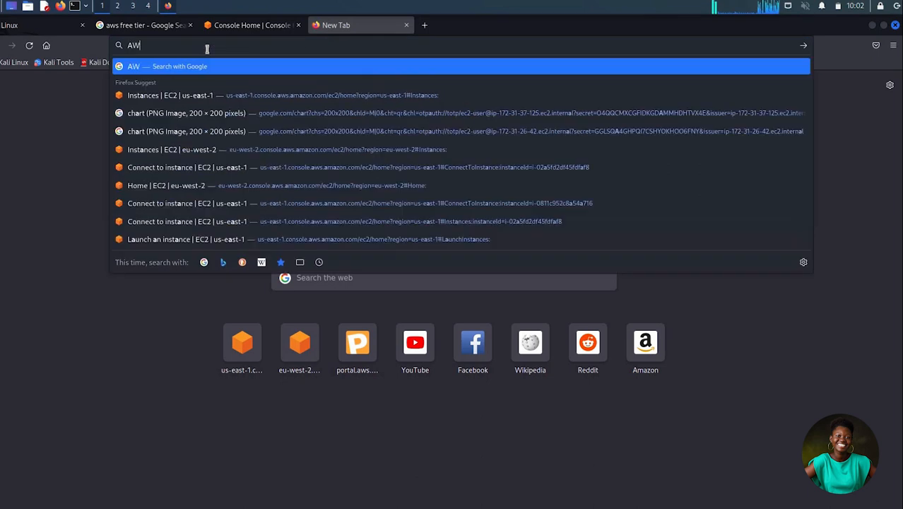
{"action": "type", "text": "S FREE"}
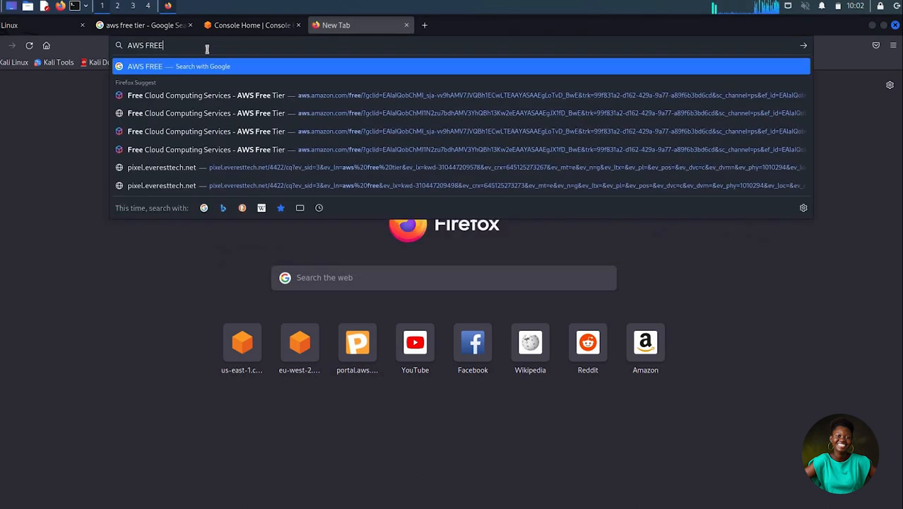
{"action": "type", "text": " TIER"}
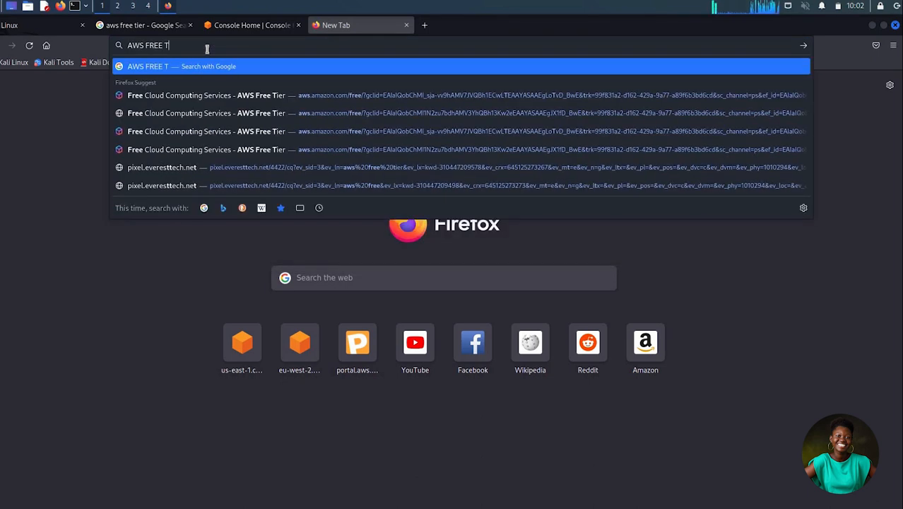
{"action": "key", "text": "Return"}
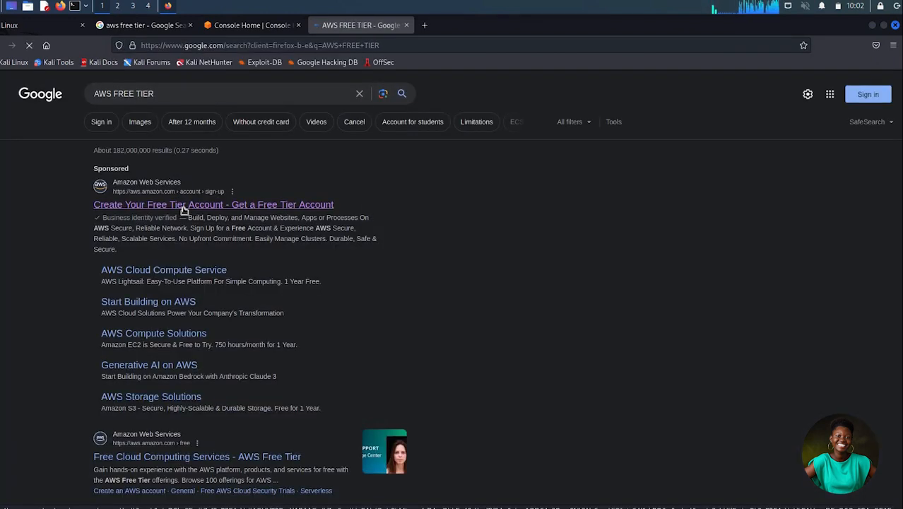
{"action": "left_click", "coordinate": [183, 205]}
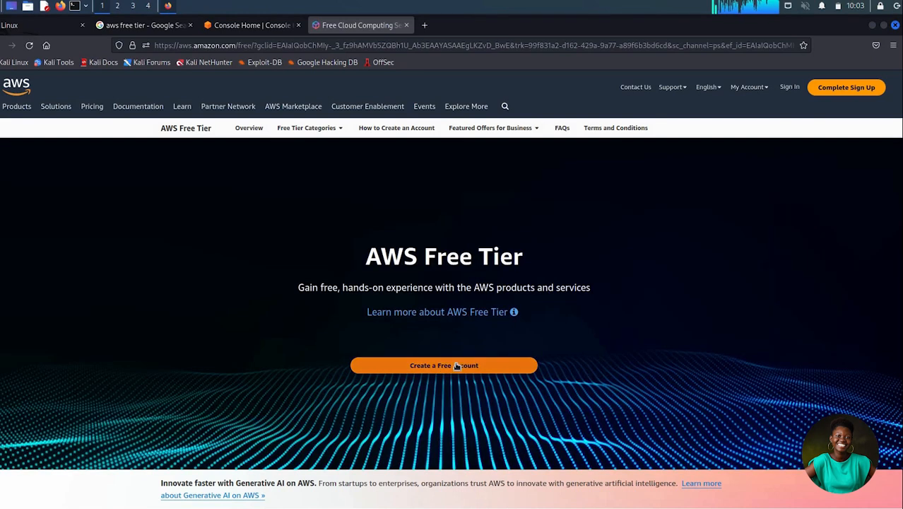
{"action": "left_click", "coordinate": [457, 365]}
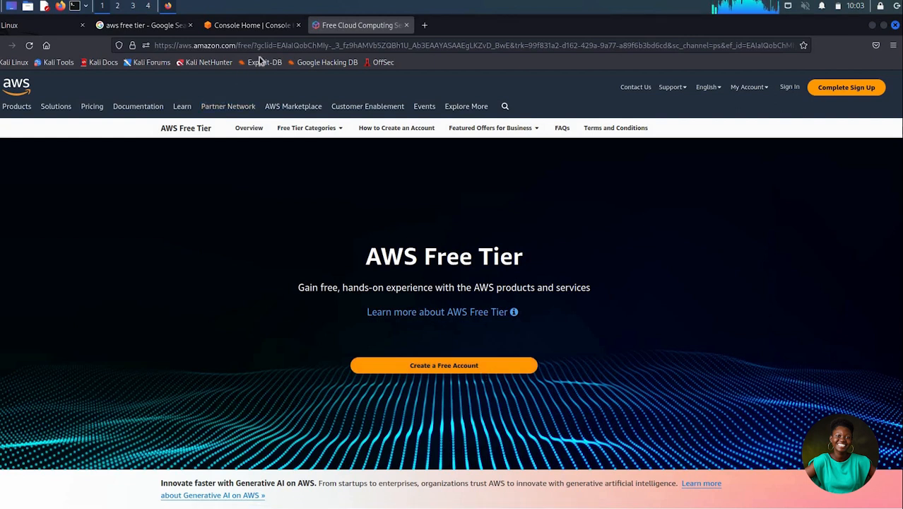
- Return to the AWS console, search for EC2 and open the EC2 service
{"action": "left_click", "coordinate": [256, 27]}
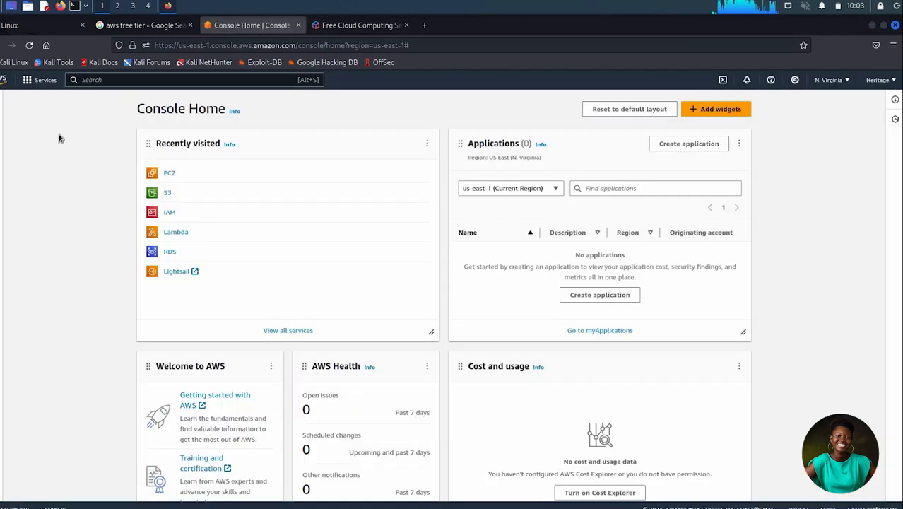
{"action": "left_click", "coordinate": [102, 80]}
{"action": "type", "text": "EC2"}
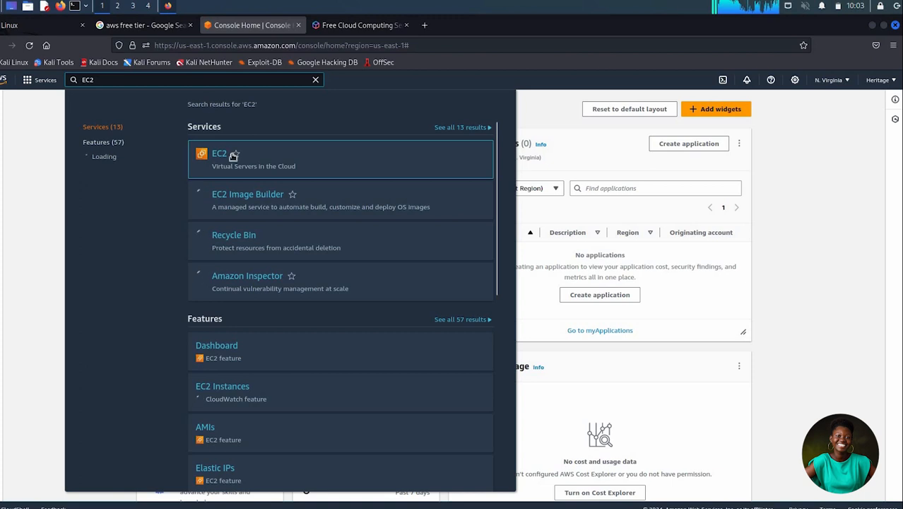
{"action": "mouse_move", "coordinate": [224, 159]}
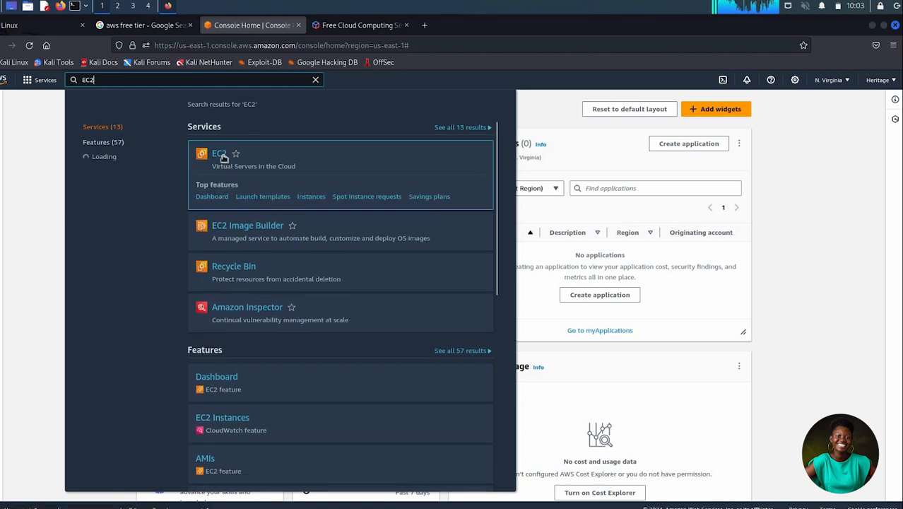
{"action": "left_click", "coordinate": [216, 152]}
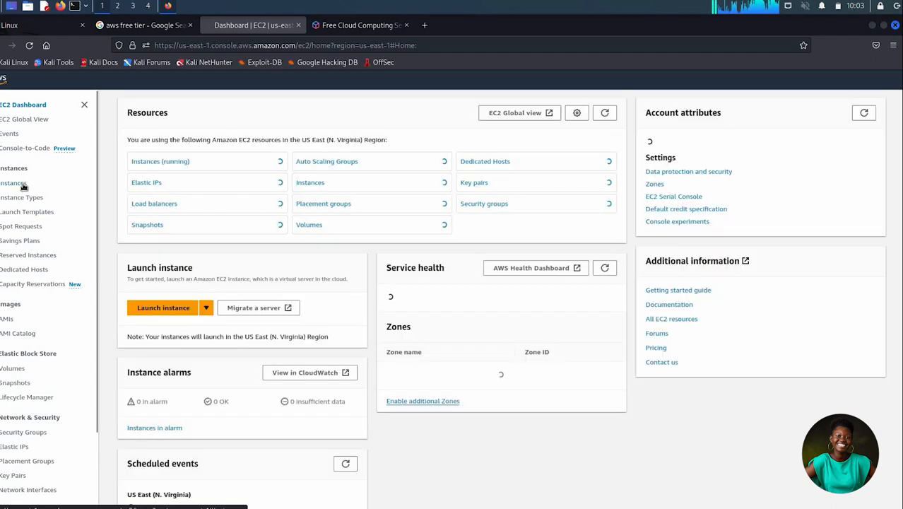
- Start launching a new instance from the EC2 instances list
{"action": "left_click", "coordinate": [23, 186]}
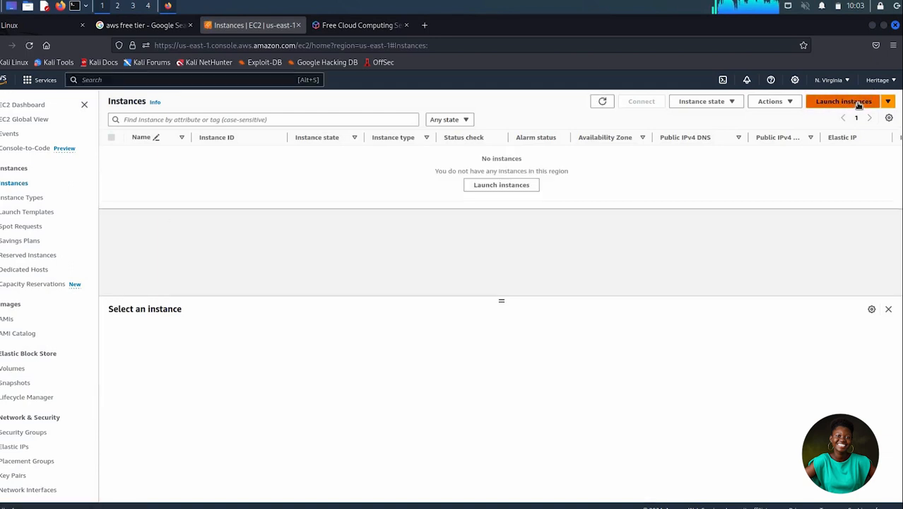
{"action": "left_click", "coordinate": [858, 105]}
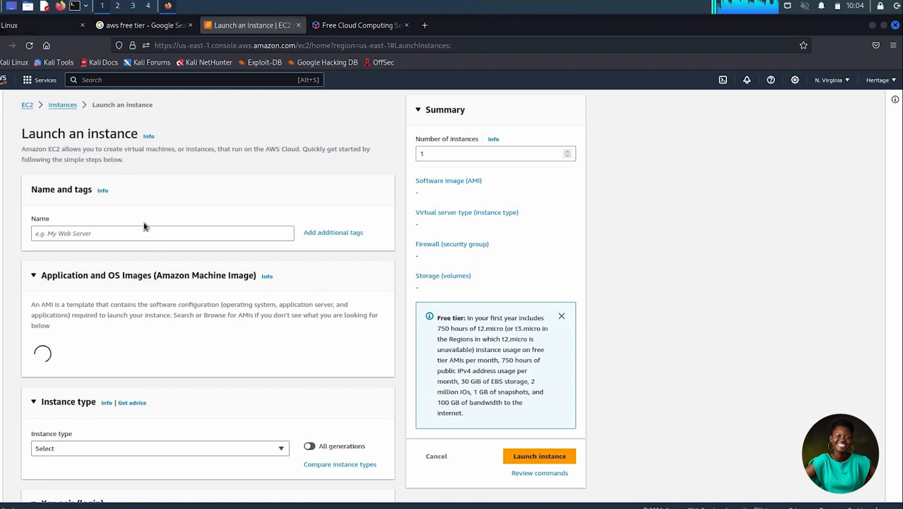
{"action": "left_click", "coordinate": [50, 236]}
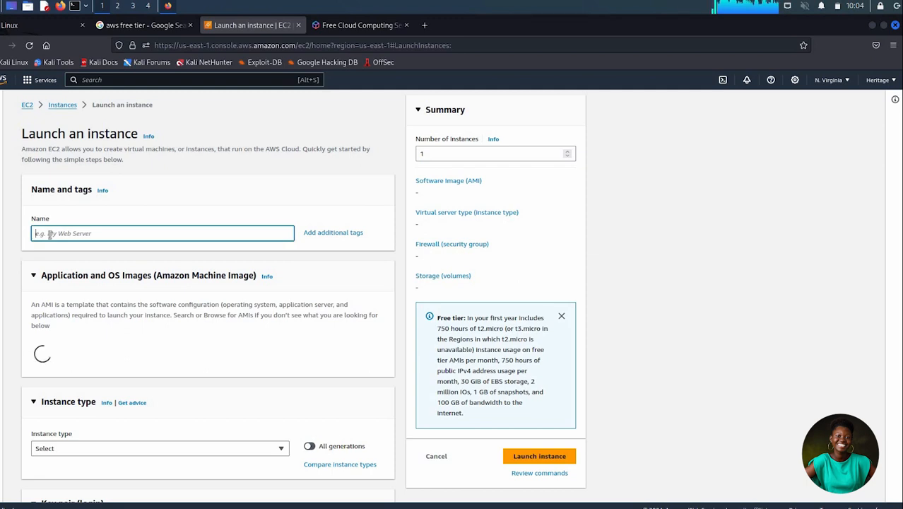
{"action": "type", "text": "ec2"}
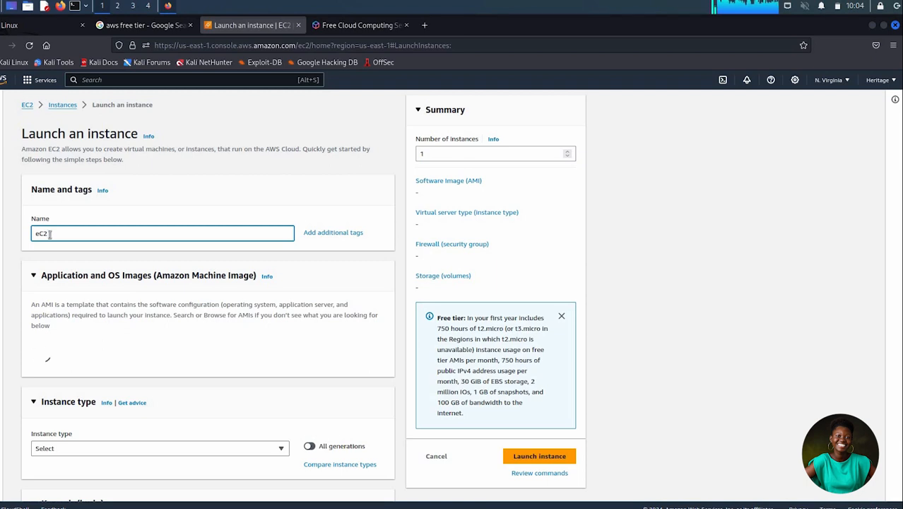
{"action": "type", "text": "inSTAN"}
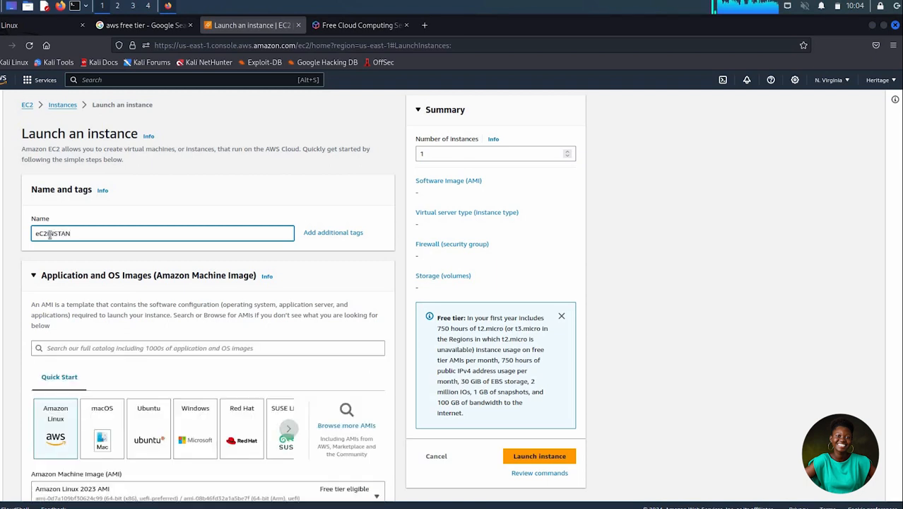
{"action": "key", "text": "BackSpace"}
{"action": "key", "text": "BackSpace"}
{"action": "key", "text": "BackSpace"}
{"action": "key", "text": "BackSpace"}
{"action": "key", "text": "BackSpace"}
{"action": "key", "text": "BackSpace"}
{"action": "key", "text": "BackSpace"}
{"action": "key", "text": "BackSpace"}
{"action": "key", "text": "BackSpace"}
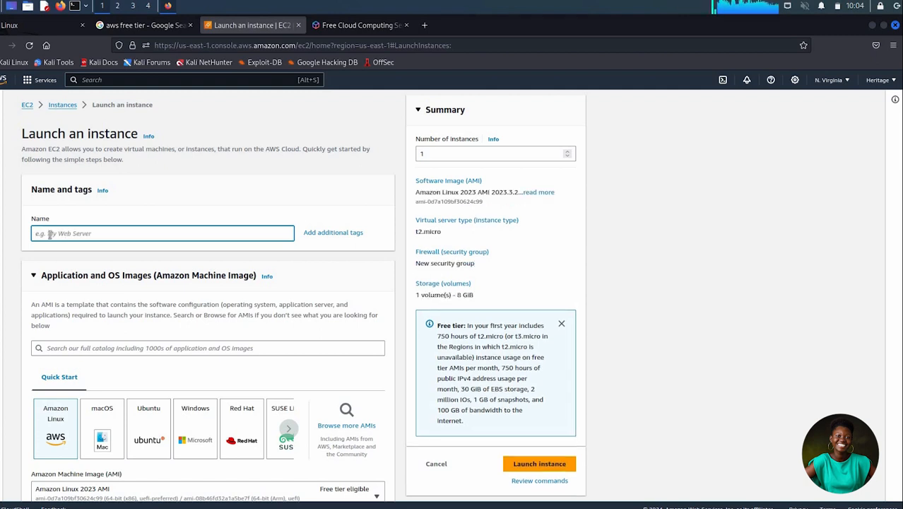
- Name the new instance "Ec2 instance"
{"action": "type", "text": "E"}
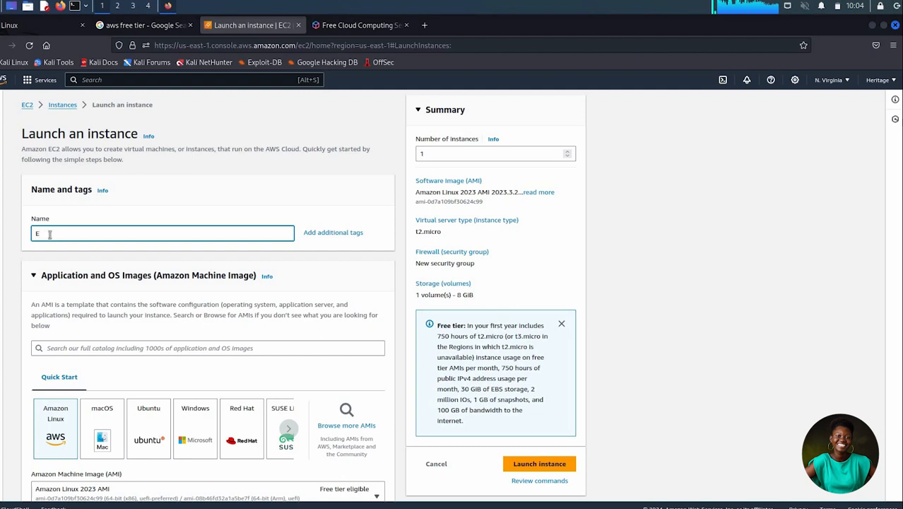
{"action": "type", "text": "c2 Instance"}
- Create an RSA key pair named keypair.pem for the instance, using the .pem private key file format
{"action": "scroll", "coordinate": [50, 237], "scroll_direction": "down", "scroll_amount": 7}
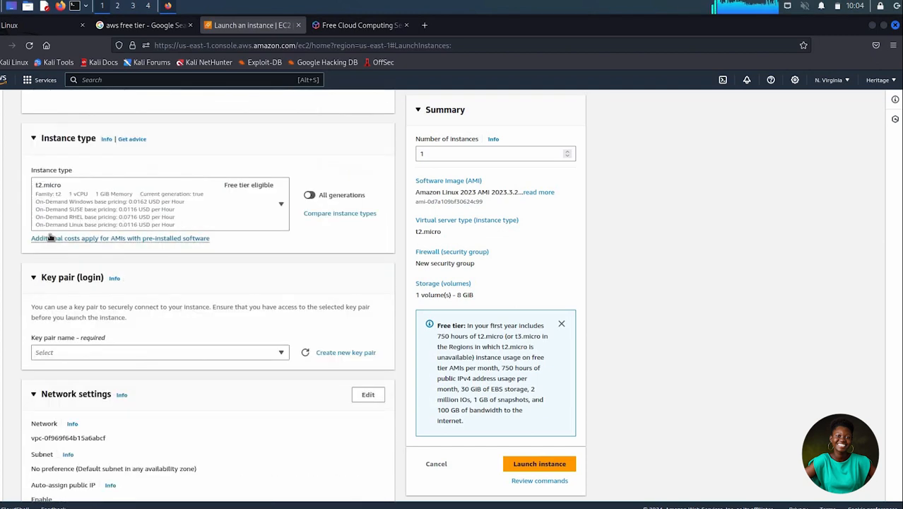
{"action": "scroll", "coordinate": [51, 239], "scroll_direction": "down", "scroll_amount": 1}
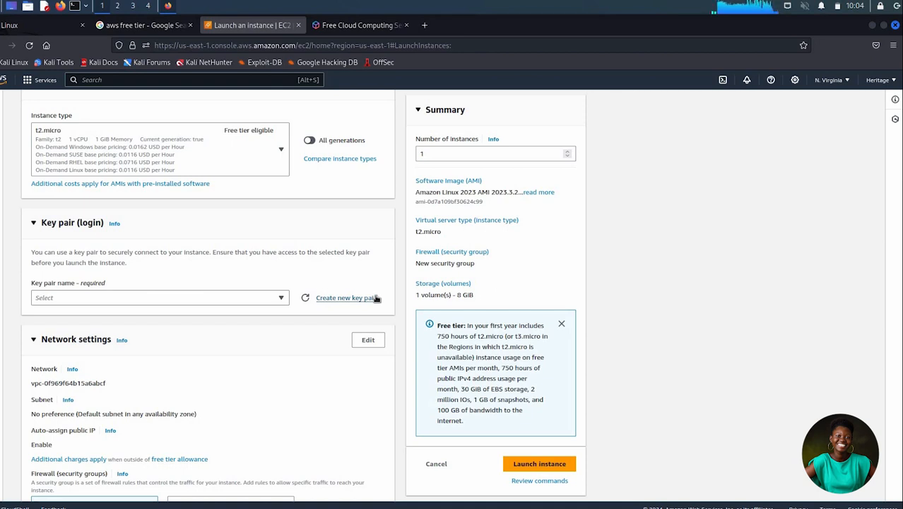
{"action": "left_click", "coordinate": [328, 300]}
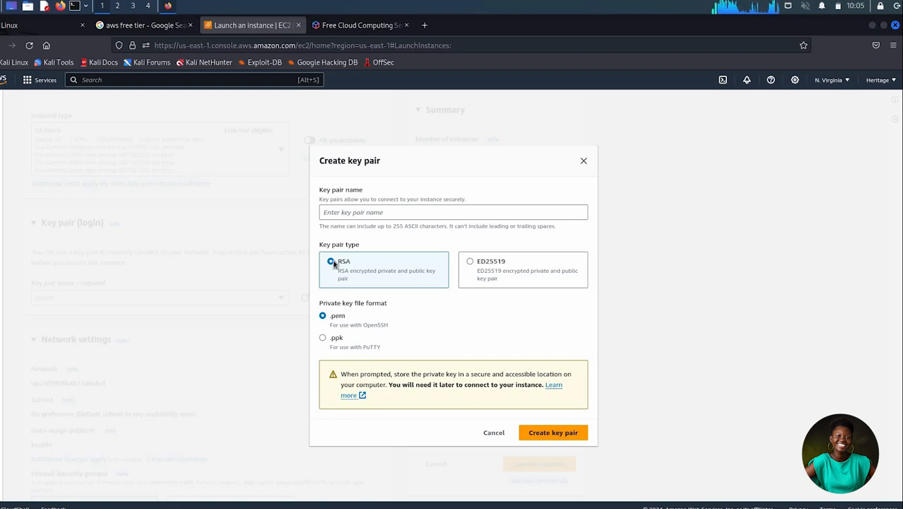
{"action": "left_click", "coordinate": [344, 211]}
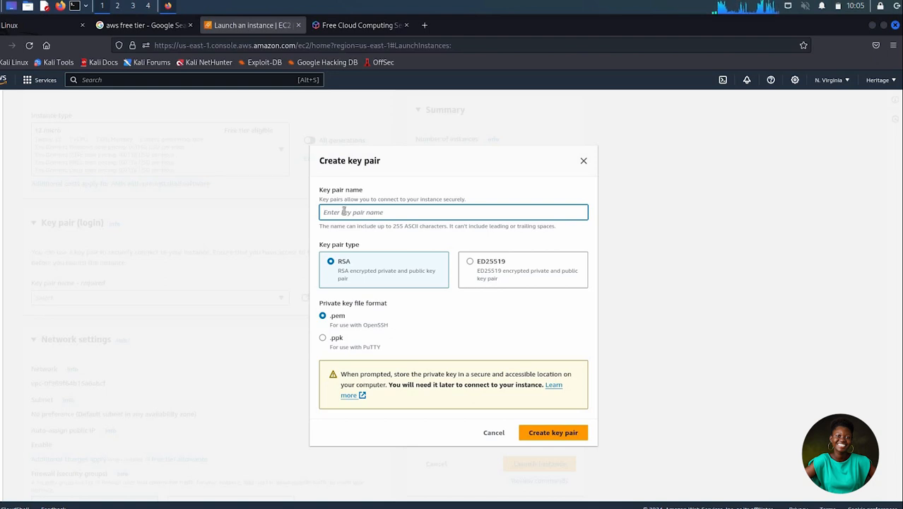
{"action": "type", "text": "k"}
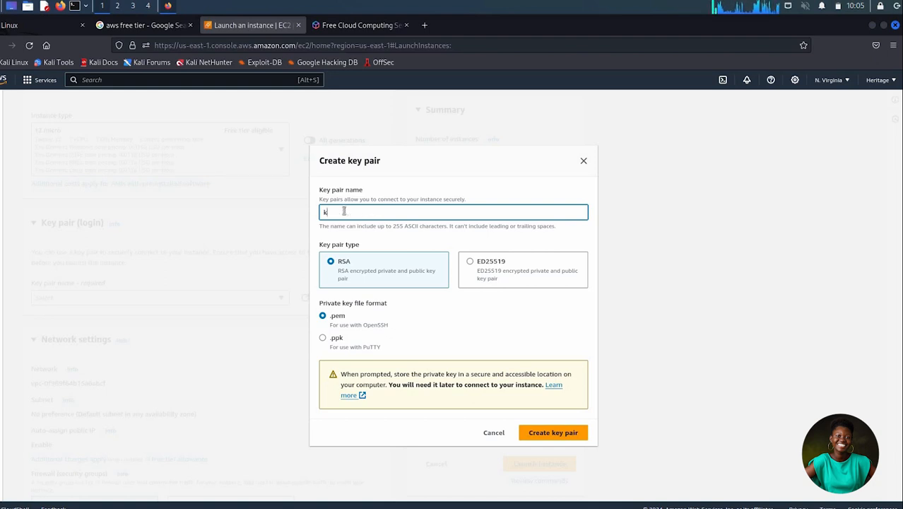
{"action": "type", "text": "eypair"}
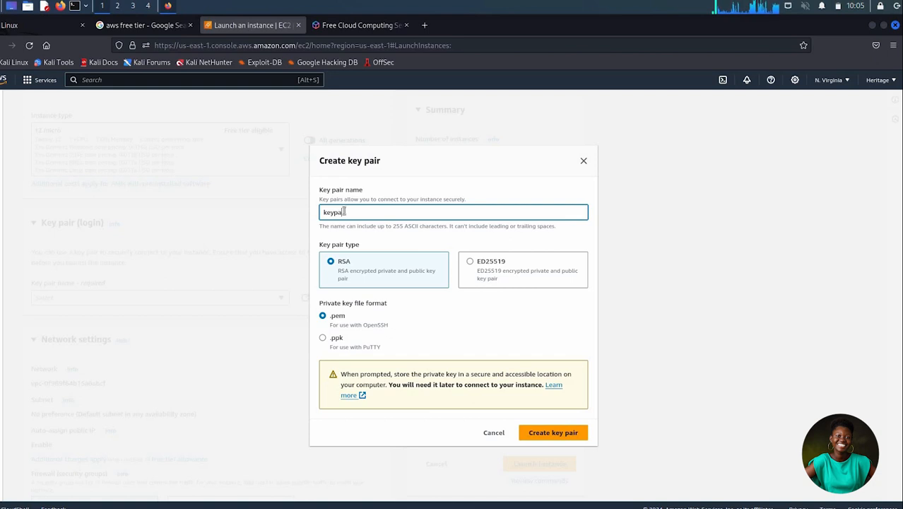
{"action": "type", "text": ".pem"}
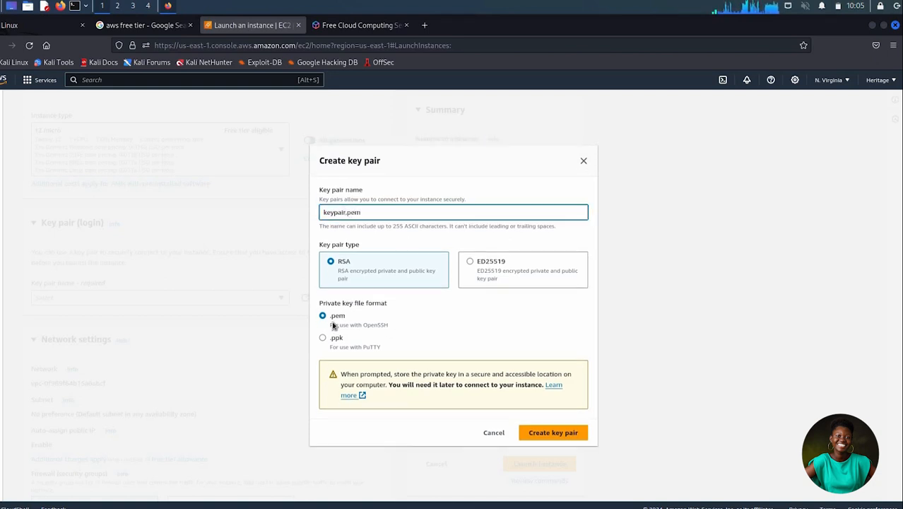
{"action": "left_click", "coordinate": [558, 438]}
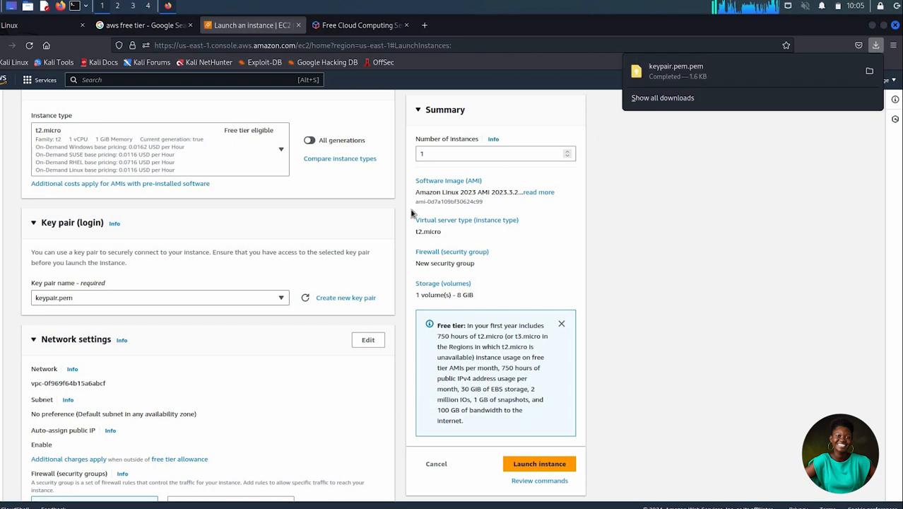
- Launch the instance with the default security group and storage settings
{"action": "scroll", "coordinate": [253, 257], "scroll_direction": "down", "scroll_amount": 5}
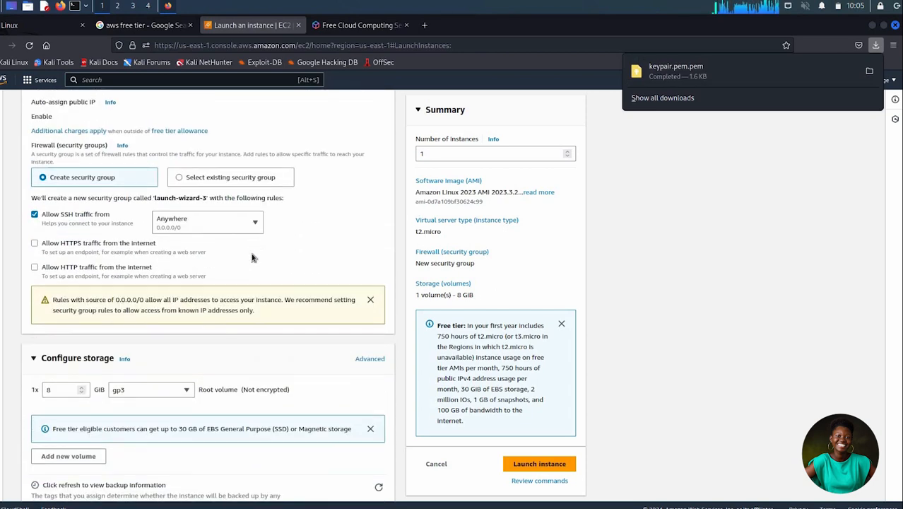
{"action": "scroll", "coordinate": [252, 257], "scroll_direction": "down", "scroll_amount": 2}
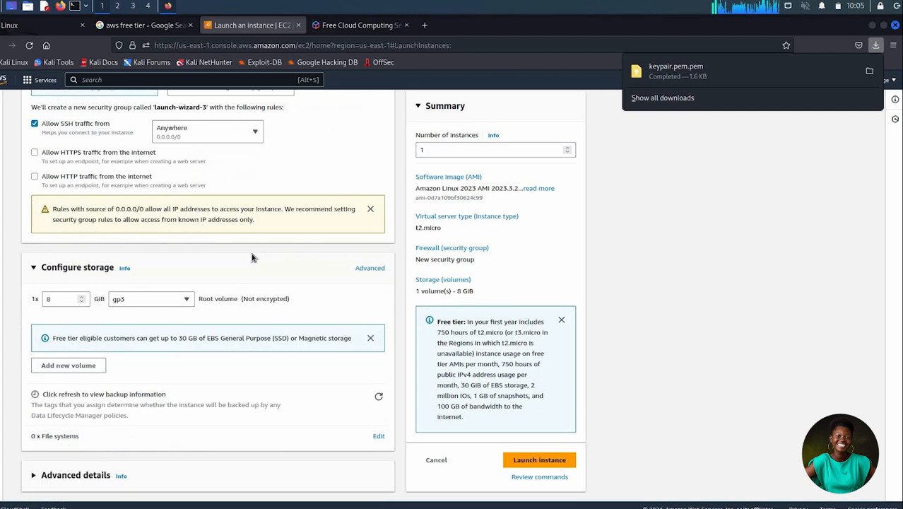
{"action": "left_click", "coordinate": [548, 464]}
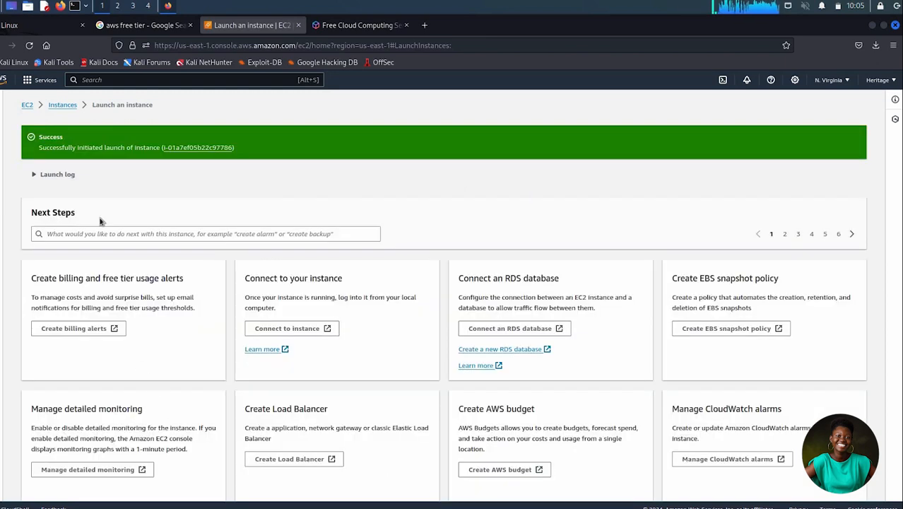
- Reload the instances list, select "Ec2 instance" and open its EC2 Instance Connect options
{"action": "left_click", "coordinate": [63, 106]}
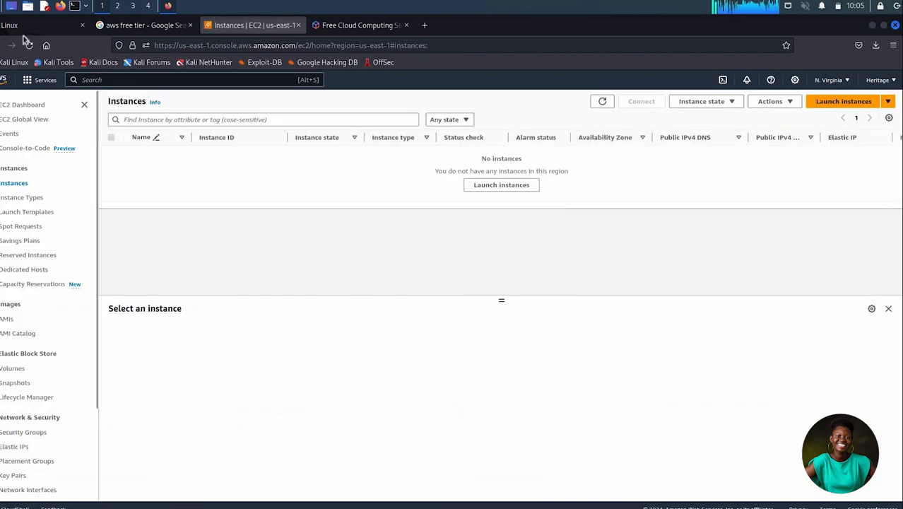
{"action": "left_click", "coordinate": [29, 45]}
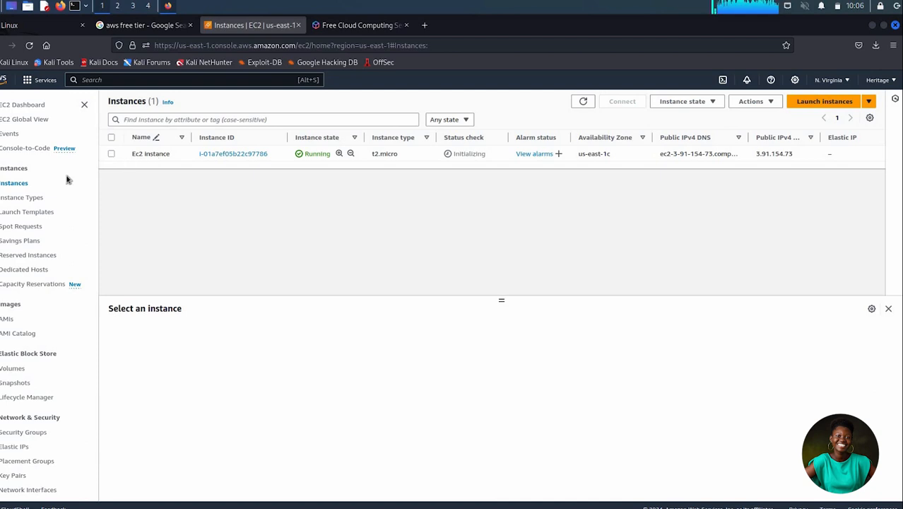
{"action": "left_click", "coordinate": [111, 153]}
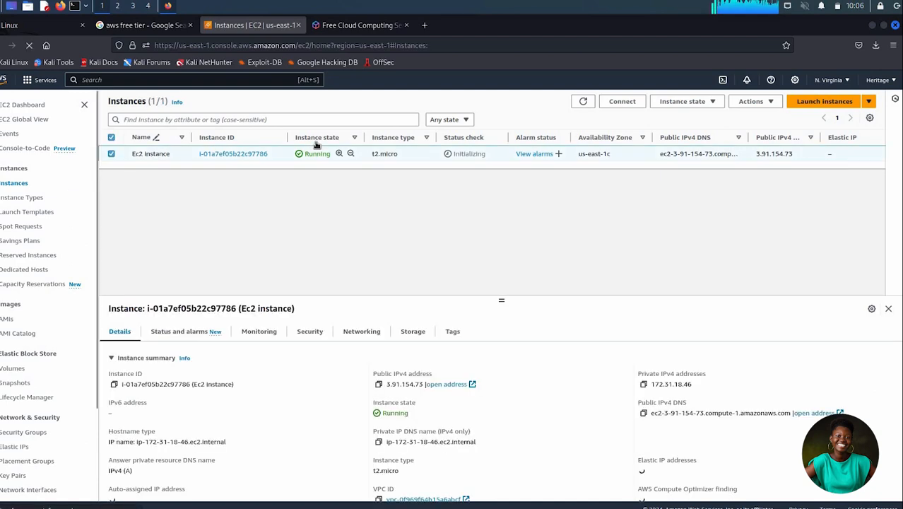
{"action": "left_click", "coordinate": [634, 102]}
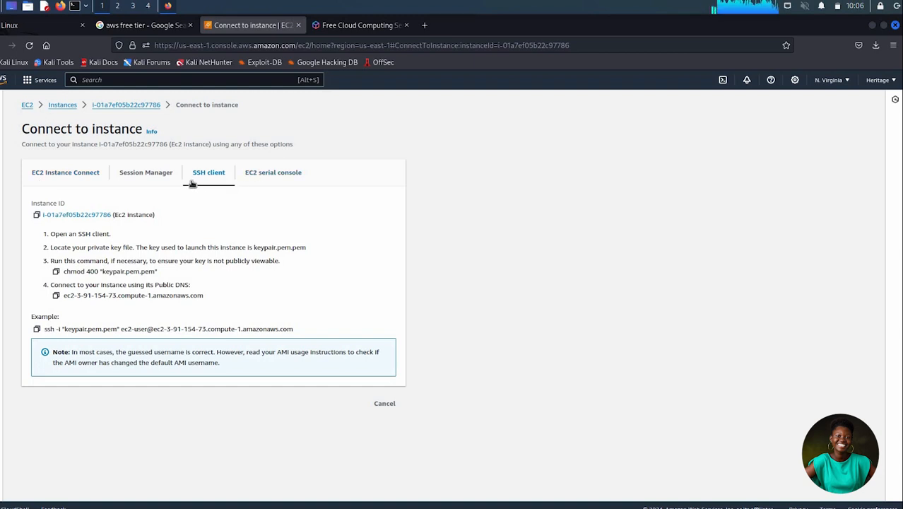
{"action": "left_click", "coordinate": [59, 174]}
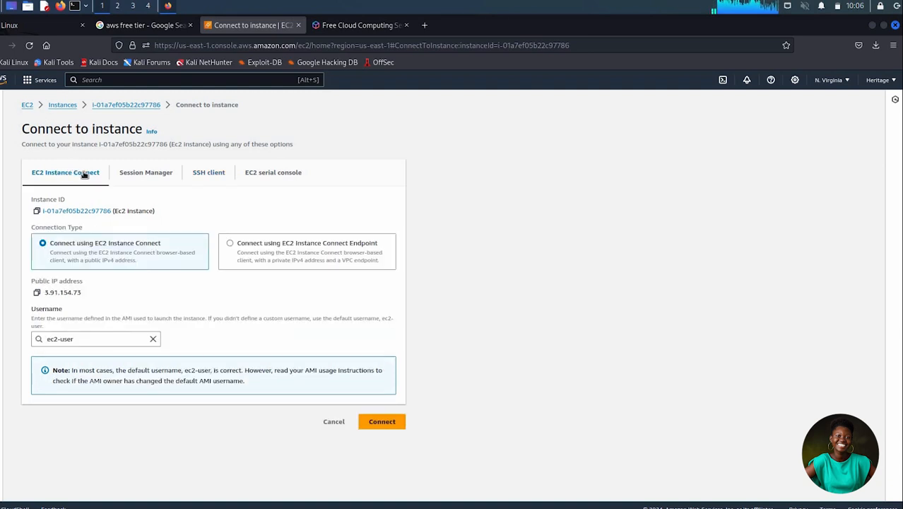
- Connect to the instance as ec2-user with EC2 Instance Connect and view the browser terminal session
{"action": "left_click", "coordinate": [386, 427]}
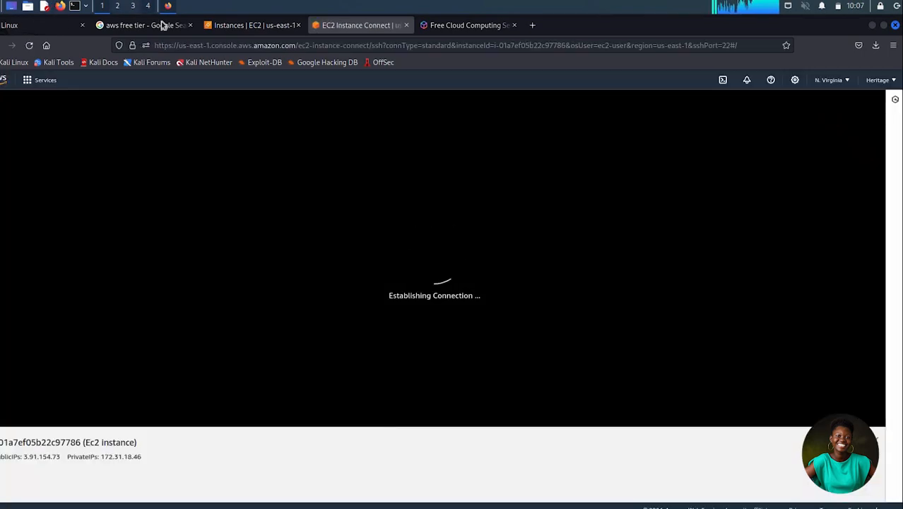
{"action": "left_click", "coordinate": [267, 26]}
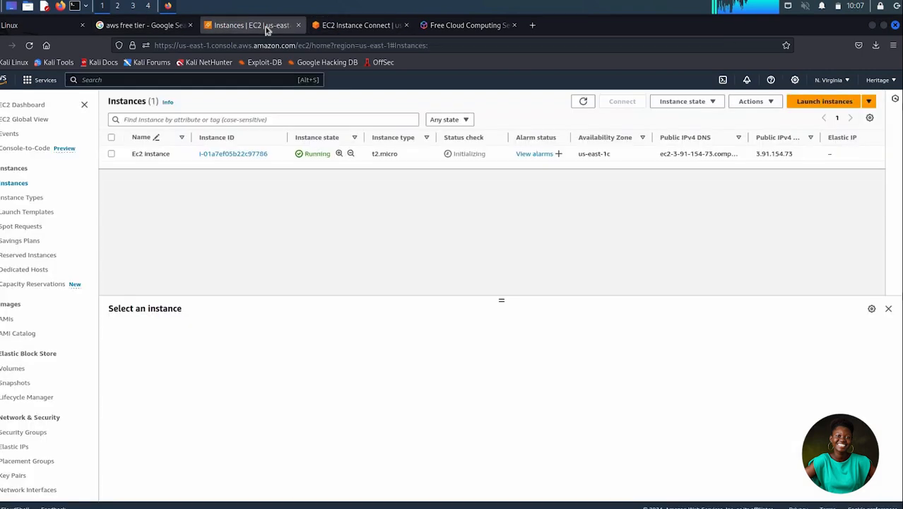
{"action": "left_click", "coordinate": [380, 25]}
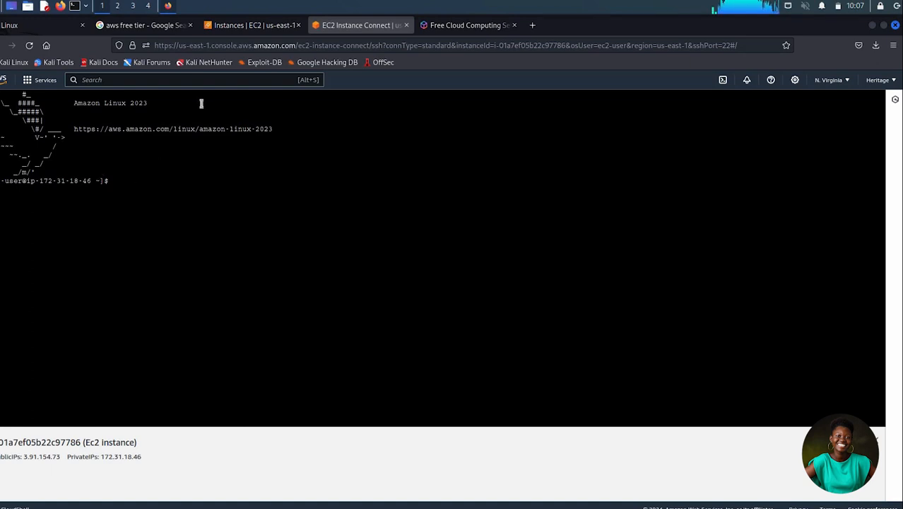
{"action": "left_click", "coordinate": [229, 30]}
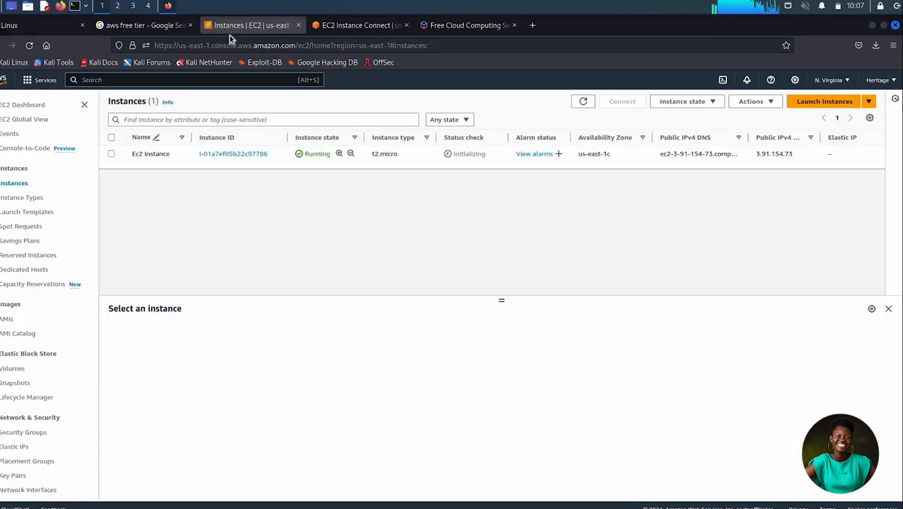
{"action": "left_click", "coordinate": [359, 31]}
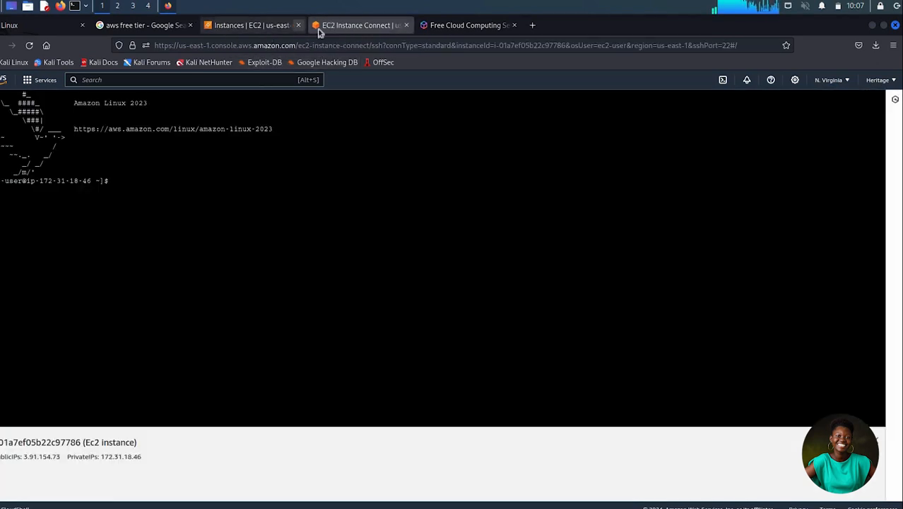
- Close the browser terminal session and open the SSH client connection instructions for "Ec2 instance"
{"action": "key", "text": "ctrl+w"}
{"action": "left_click", "coordinate": [264, 27]}
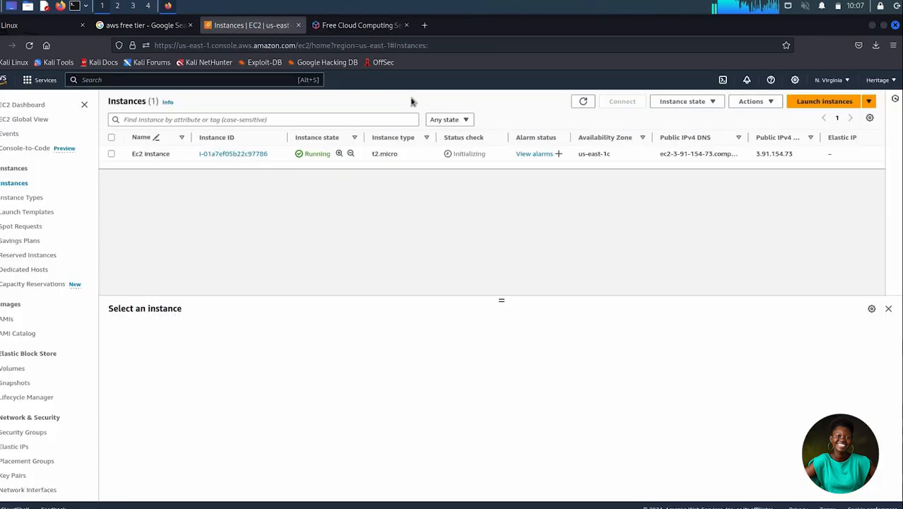
{"action": "left_click", "coordinate": [111, 155]}
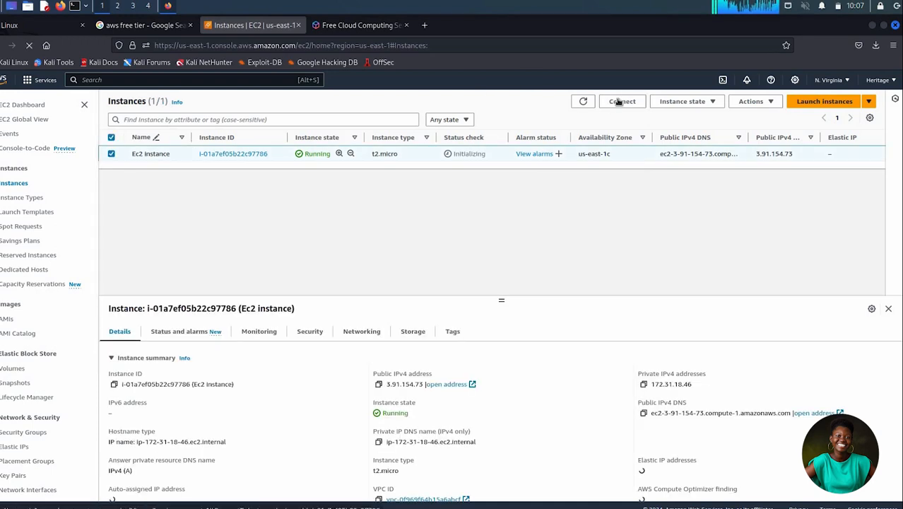
{"action": "left_click", "coordinate": [620, 102]}
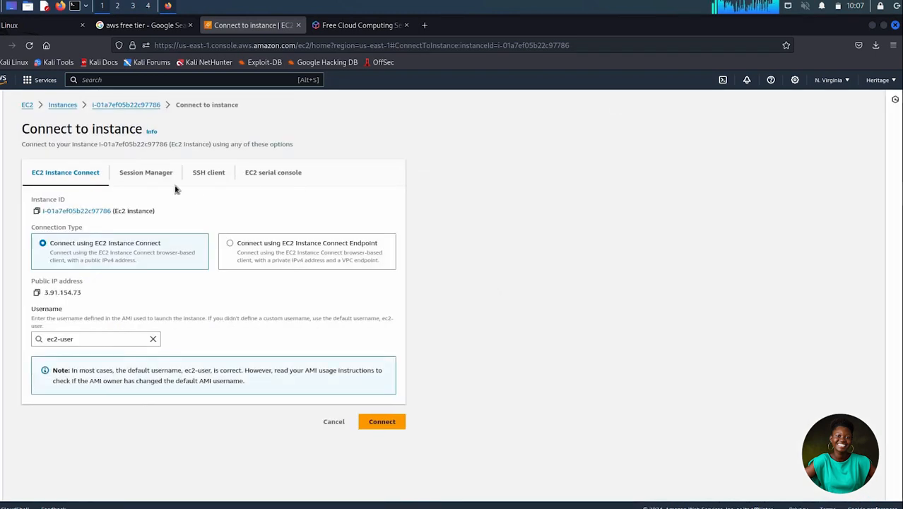
{"action": "left_click", "coordinate": [225, 180]}
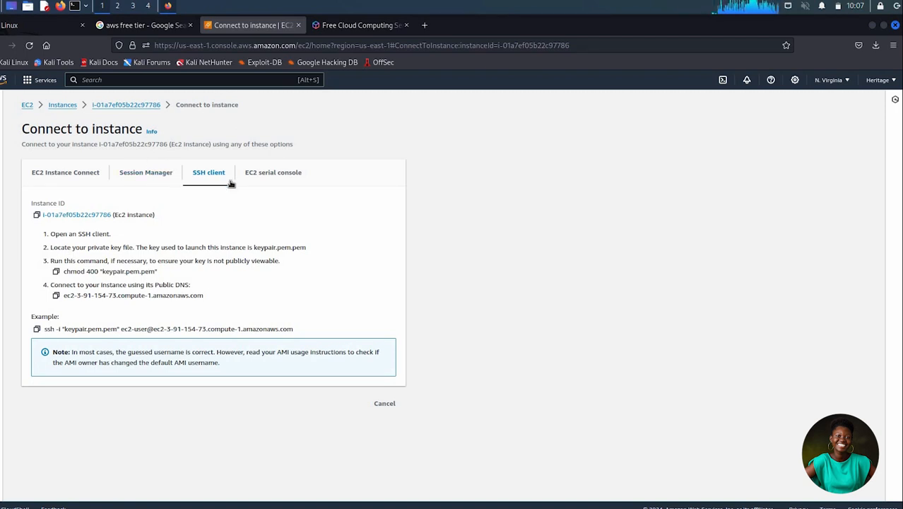
- Open a local terminal and change to the Downloads directory
{"action": "left_click", "coordinate": [76, 7]}
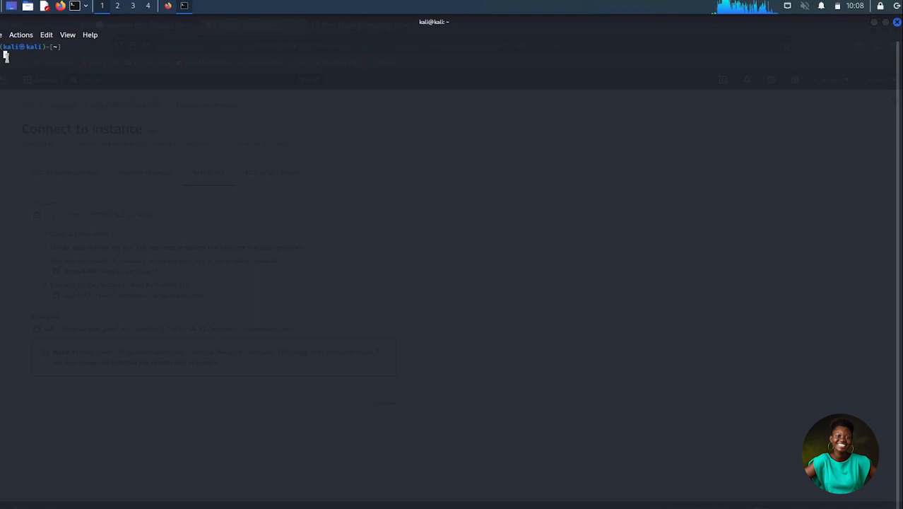
{"action": "type", "text": "chmod 400 \"ec2-key.pem\""}
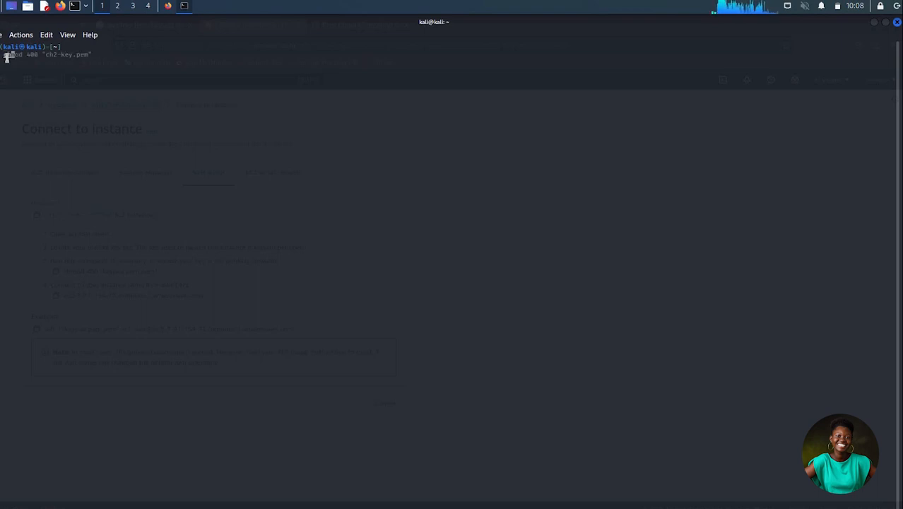
{"action": "key", "text": "BackSpace"}
{"action": "key", "text": "BackSpace"}
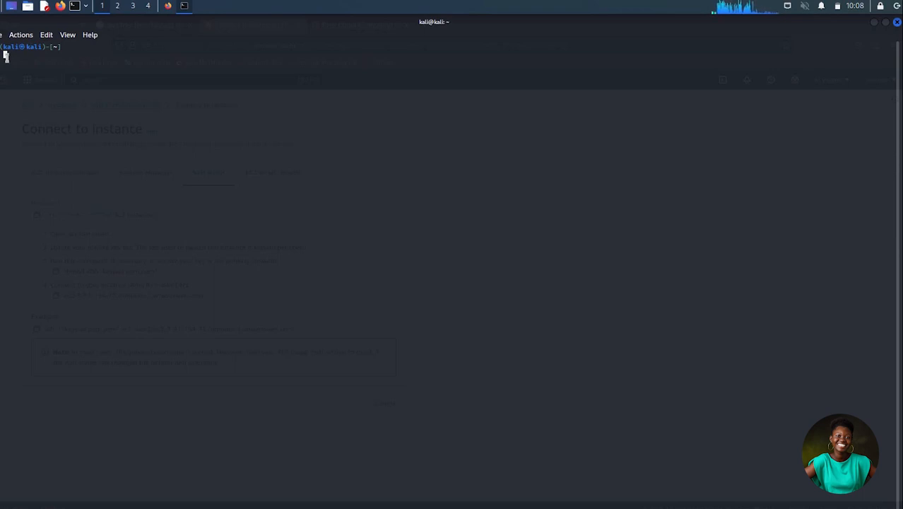
{"action": "type", "text": "cd"}
{"action": "key", "text": "Right"}
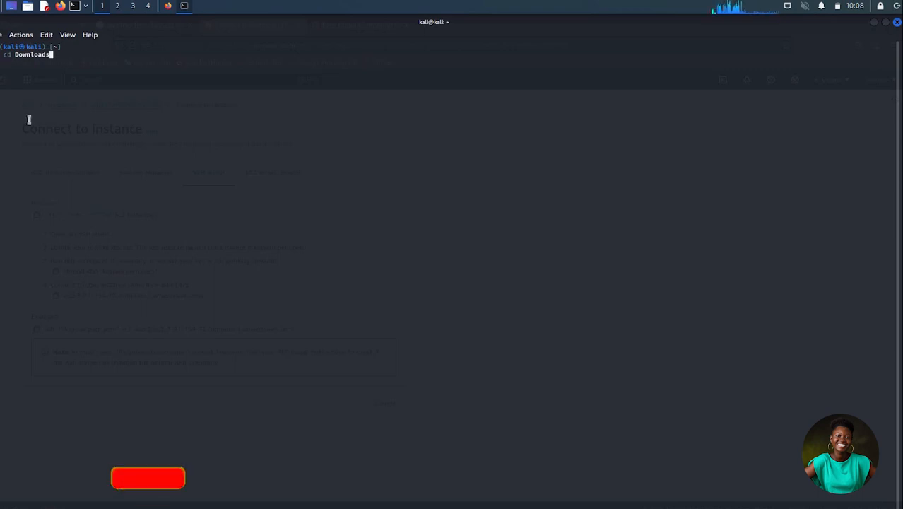
{"action": "key", "text": "Return"}
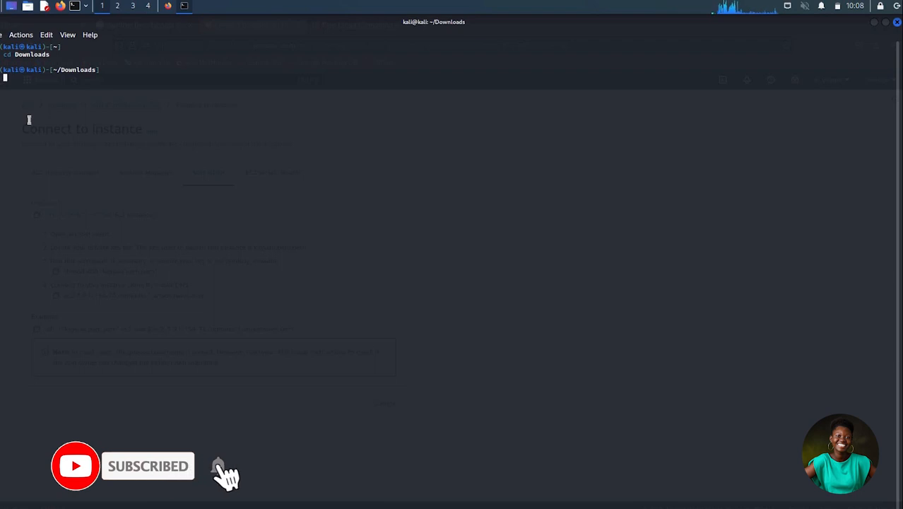
{"action": "type", "text": "chmod "}
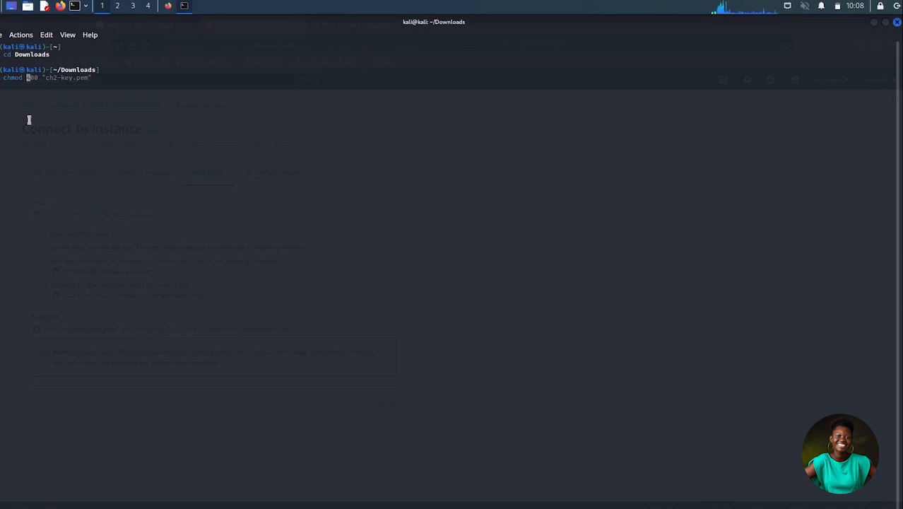
{"action": "type", "text": "400"}
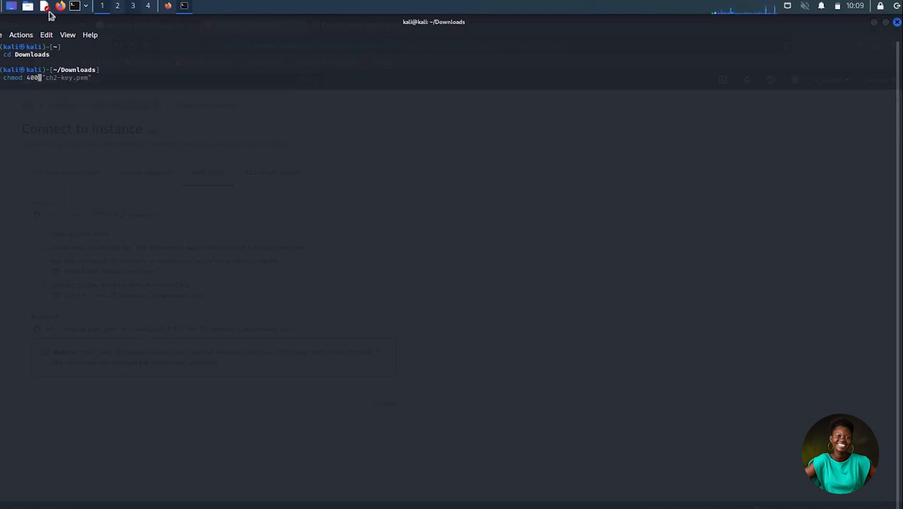
- Copy the chmod 400 command from the SSH client instructions and paste it into the terminal in place of the unfinished command
{"action": "left_click", "coordinate": [172, 7]}
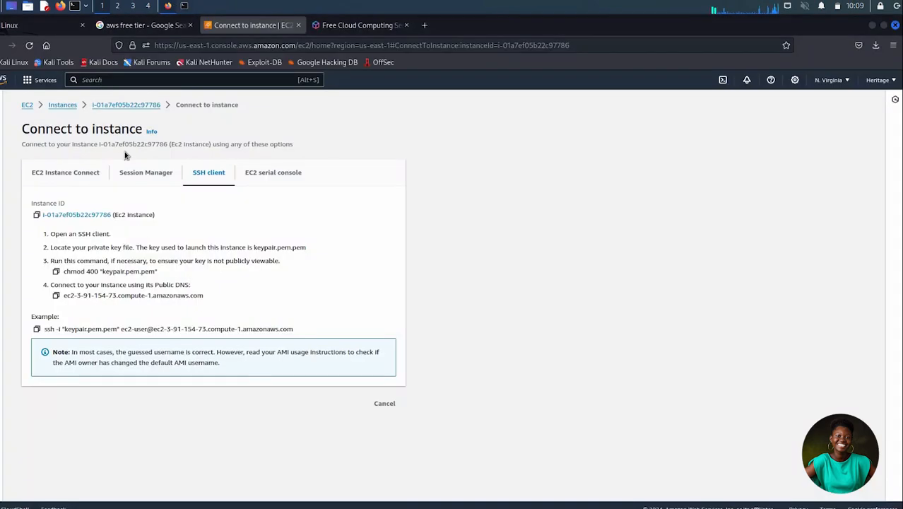
{"action": "left_click", "coordinate": [57, 272]}
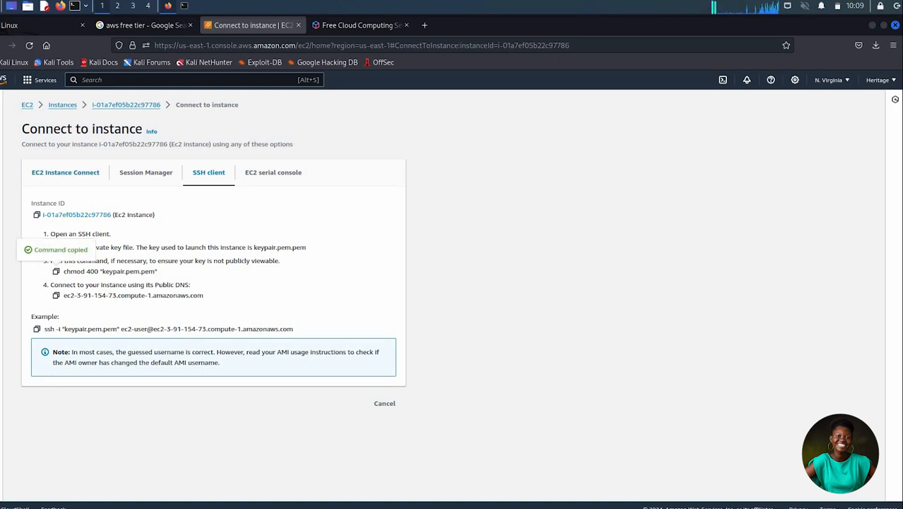
{"action": "left_click", "coordinate": [184, 7]}
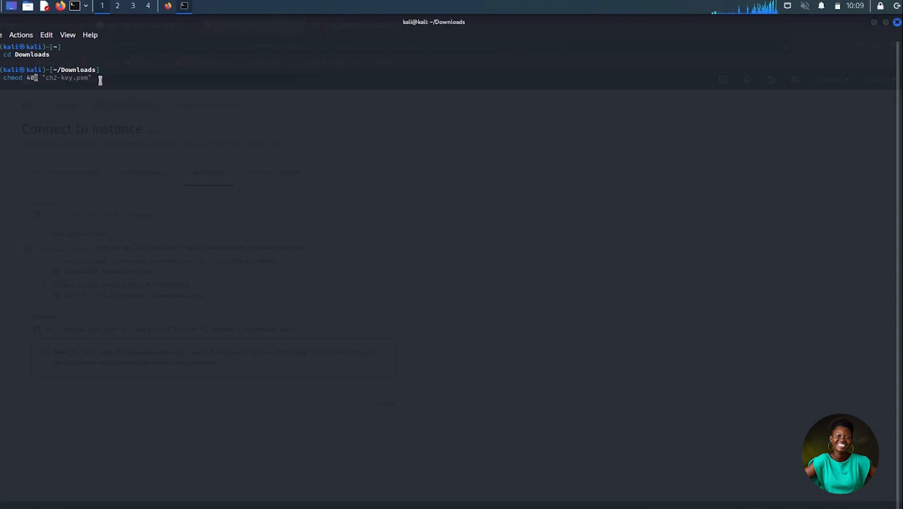
{"action": "key", "text": "ctrl+u"}
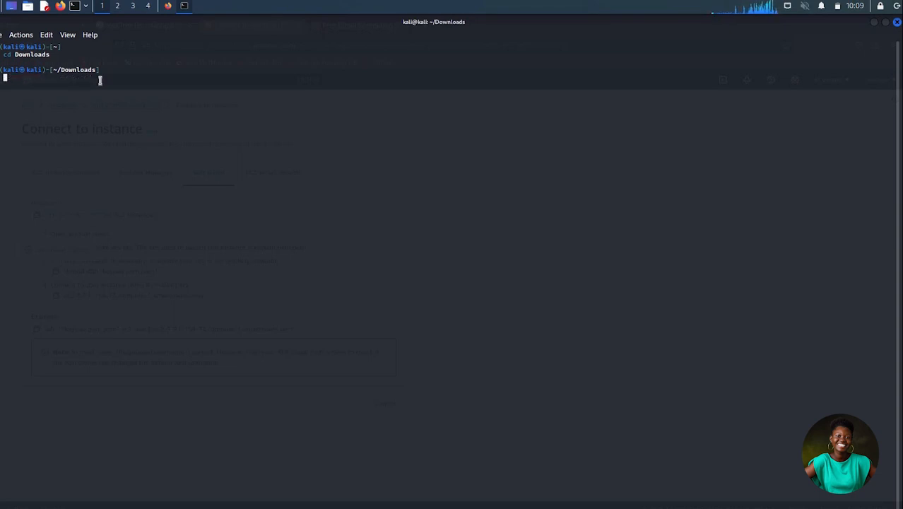
{"action": "key", "text": "ctrl+shift+v"}
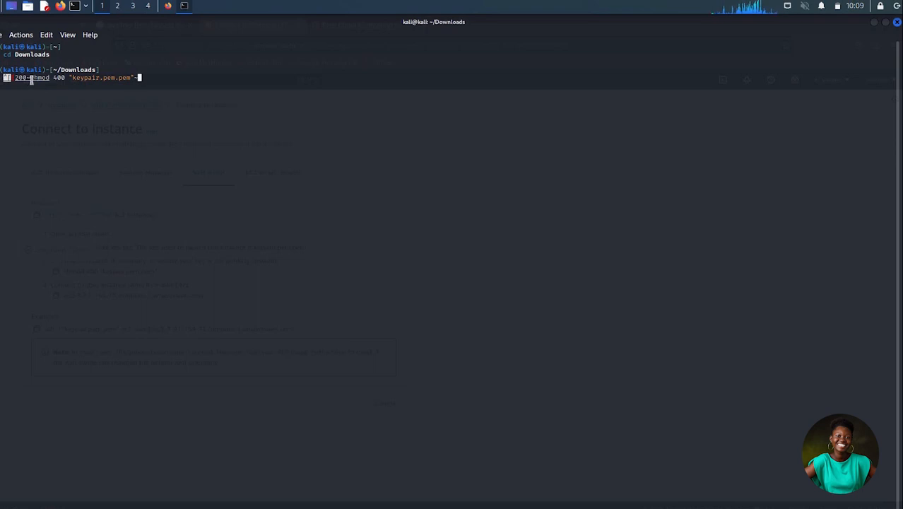
- Remove the stray pasted characters and quotation marks so the command reads chmod 400 keypair.pem.pem
{"action": "key", "text": "Left"}
{"action": "key", "text": "Left"}
{"action": "key", "text": "Left"}
{"action": "key", "text": "Left"}
{"action": "key", "text": "Left"}
{"action": "key", "text": "Left"}
{"action": "key", "text": "Left"}
{"action": "key", "text": "Left"}
{"action": "key", "text": "Left"}
{"action": "key", "text": "Left"}
{"action": "key", "text": "Left"}
{"action": "key", "text": "Left"}
{"action": "key", "text": "Left"}
{"action": "key", "text": "Left"}
{"action": "key", "text": "Left"}
{"action": "key", "text": "Left"}
{"action": "key", "text": "Left"}
{"action": "key", "text": "Left"}
{"action": "key", "text": "Left"}
{"action": "key", "text": "Left"}
{"action": "key", "text": "BackSpace"}
{"action": "key", "text": "BackSpace"}
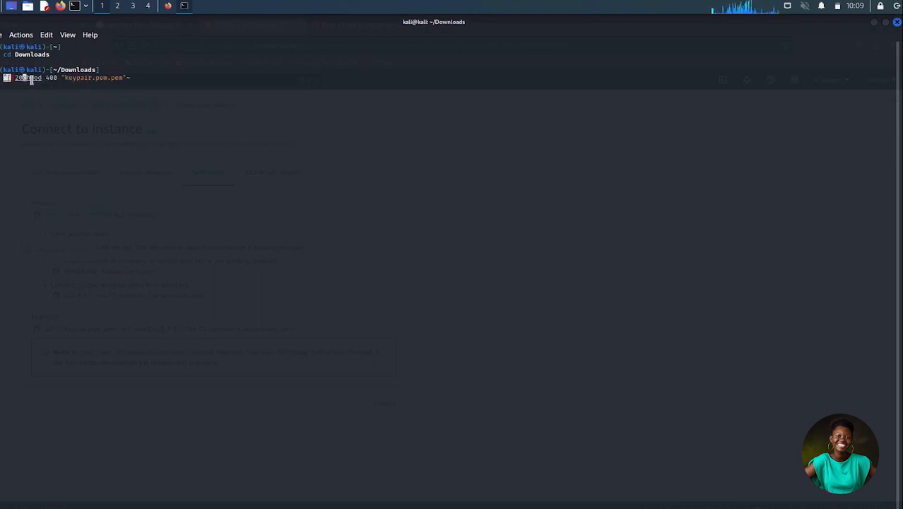
{"action": "key", "text": "BackSpace"}
{"action": "key", "text": "BackSpace"}
{"action": "key", "text": "BackSpace"}
{"action": "key", "text": "BackSpace"}
{"action": "key", "text": "Right"}
{"action": "key", "text": "Right"}
{"action": "key", "text": "Right"}
{"action": "key", "text": "Right"}
{"action": "key", "text": "Right"}
{"action": "key", "text": "Right"}
{"action": "key", "text": "Right"}
{"action": "key", "text": "Right"}
{"action": "key", "text": "Right"}
{"action": "key", "text": "Right"}
{"action": "key", "text": "Right"}
{"action": "key", "text": "Right"}
{"action": "key", "text": "Right"}
{"action": "key", "text": "Right"}
{"action": "key", "text": "Right"}
{"action": "key", "text": "Right"}
{"action": "key", "text": "Right"}
{"action": "key", "text": "Right"}
{"action": "key", "text": "Right"}
{"action": "key", "text": "Right"}
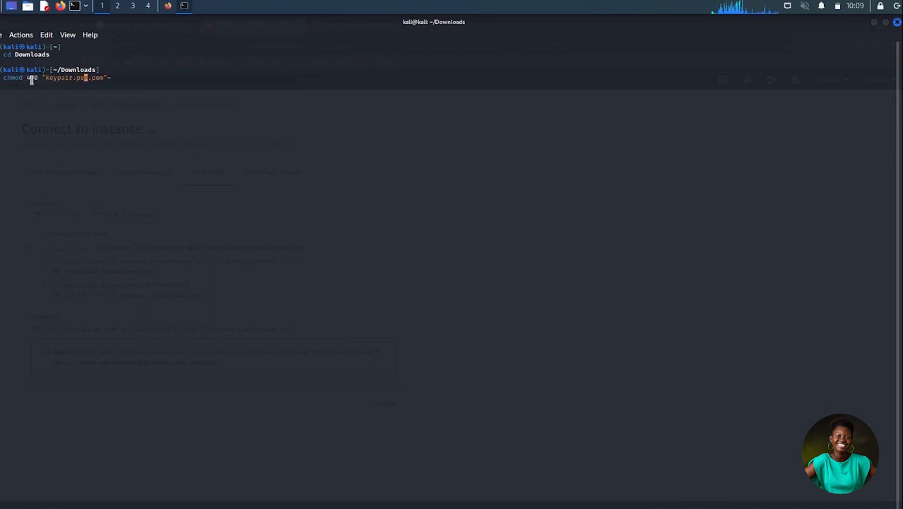
{"action": "key", "text": "Right"}
{"action": "key", "text": "Right"}
{"action": "key", "text": "Right"}
{"action": "key", "text": "Right"}
{"action": "key", "text": "Right"}
{"action": "key", "text": "Right"}
{"action": "key", "text": "Right"}
{"action": "key", "text": "BackSpace"}
{"action": "key", "text": "BackSpace"}
{"action": "key", "text": "Left"}
{"action": "key", "text": "Left"}
{"action": "key", "text": "Left"}
{"action": "key", "text": "Left"}
{"action": "key", "text": "Left"}
{"action": "key", "text": "Left"}
{"action": "key", "text": "Left"}
{"action": "key", "text": "Left"}
{"action": "key", "text": "Left"}
{"action": "key", "text": "Left"}
{"action": "key", "text": "Left"}
{"action": "key", "text": "Left"}
{"action": "key", "text": "Left"}
{"action": "key", "text": "Left"}
{"action": "key", "text": "Left"}
{"action": "key", "text": "BackSpace"}
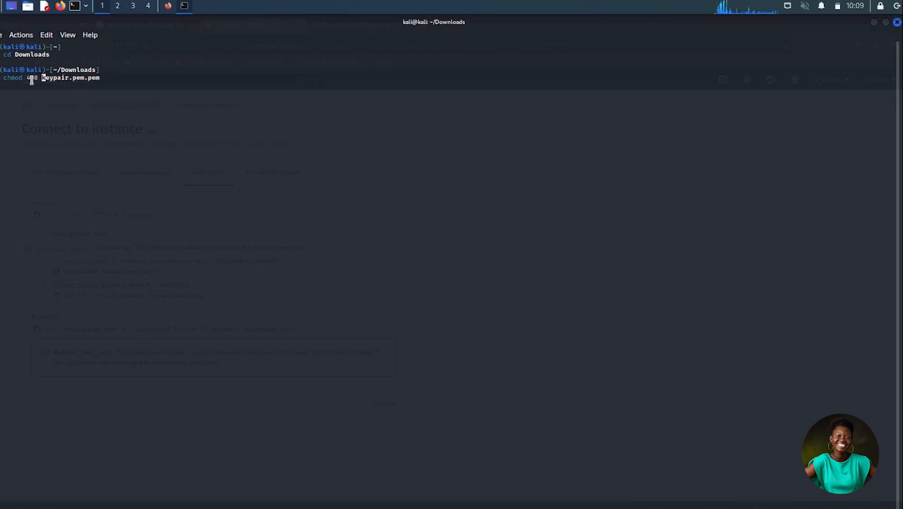
- Run the chmod command on the key file and list the Downloads directory with ll
{"action": "key", "text": "Right"}
{"action": "key", "text": "Right"}
{"action": "key", "text": "Right"}
{"action": "key", "text": "Right"}
{"action": "key", "text": "Right"}
{"action": "key", "text": "Right"}
{"action": "key", "text": "Right"}
{"action": "key", "text": "Right"}
{"action": "key", "text": "Right"}
{"action": "key", "text": "Right"}
{"action": "key", "text": "Right"}
{"action": "key", "text": "Right"}
{"action": "key", "text": "Right"}
{"action": "key", "text": "Right"}
{"action": "key", "text": "Right"}
{"action": "key", "text": "Return"}
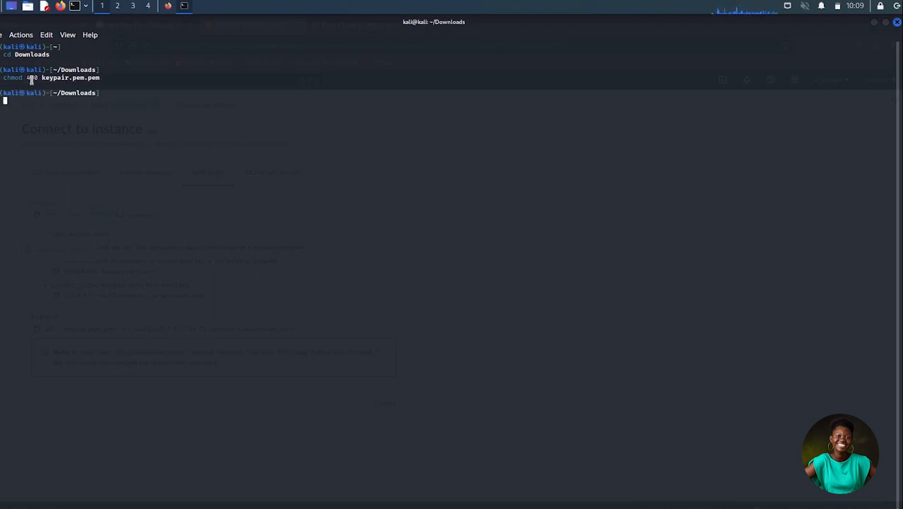
{"action": "type", "text": "ll"}
{"action": "key", "text": "Return"}
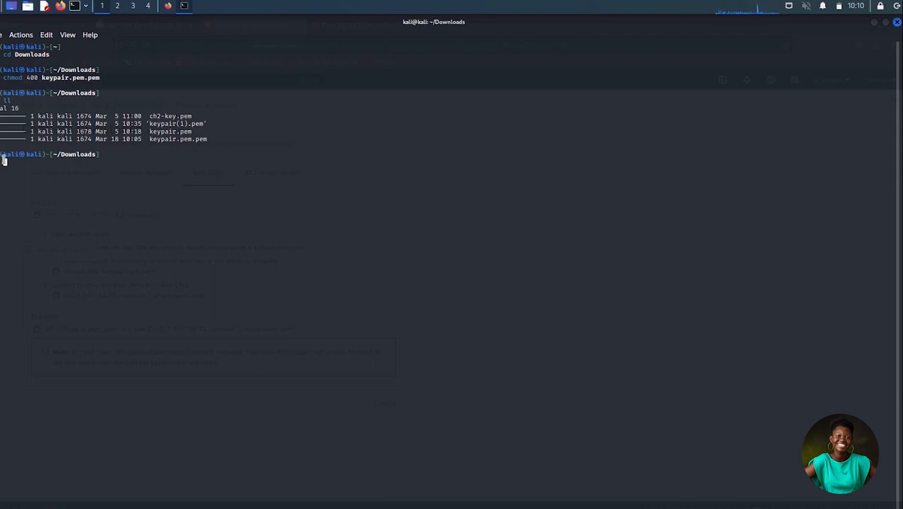
- Copy the example ssh -i "keypair.pem.pem" command from the AWS console, run it in the terminal and accept the host key with yes
{"action": "left_click", "coordinate": [168, 6]}
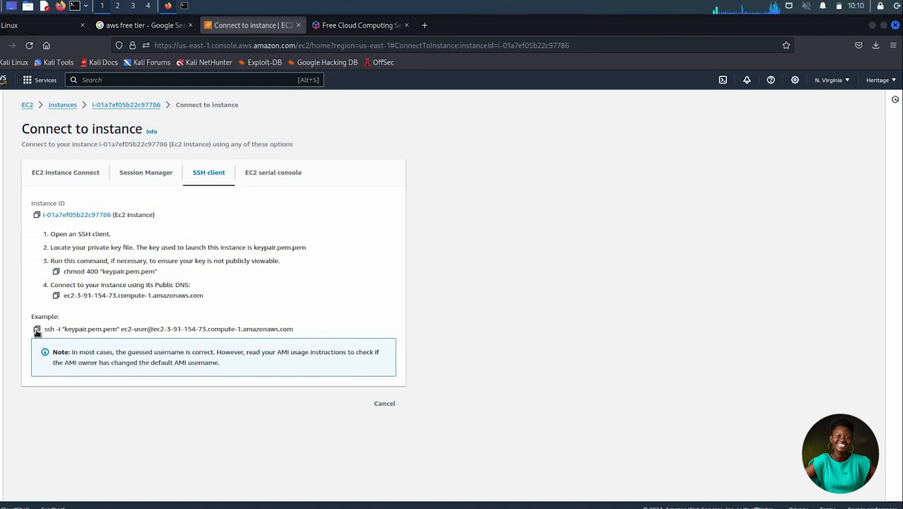
{"action": "left_click", "coordinate": [36, 329]}
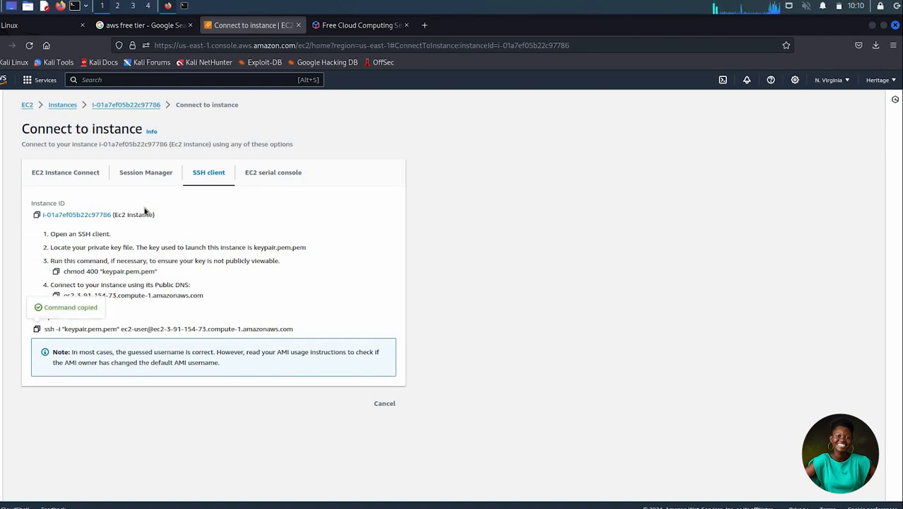
{"action": "left_click", "coordinate": [185, 5]}
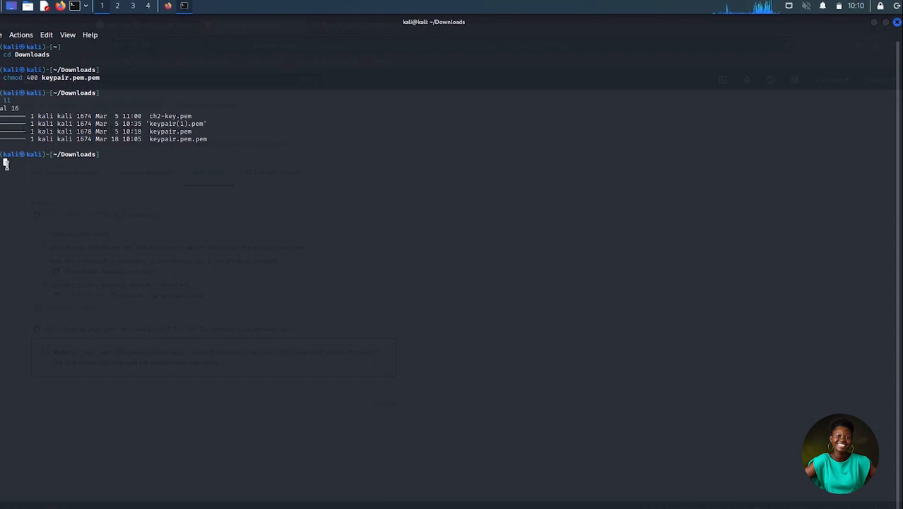
{"action": "key", "text": "ctrl+shift+v"}
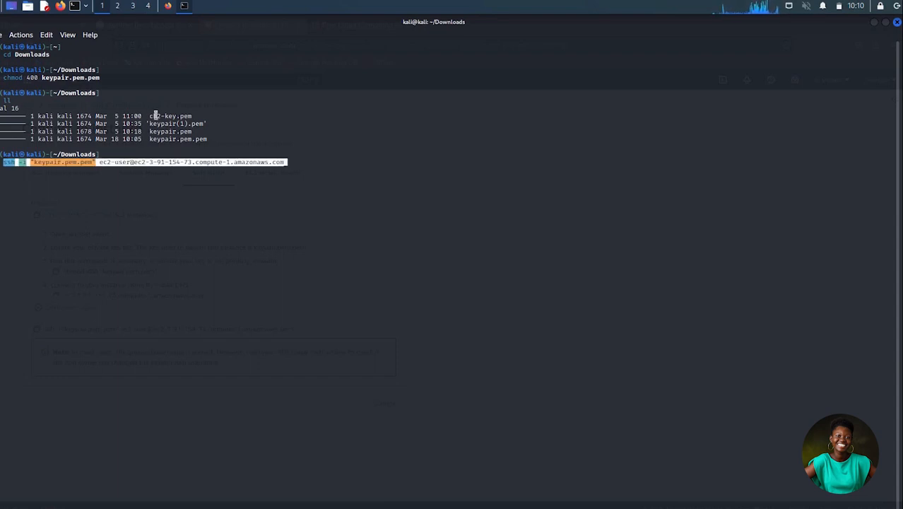
{"action": "key", "text": "Return"}
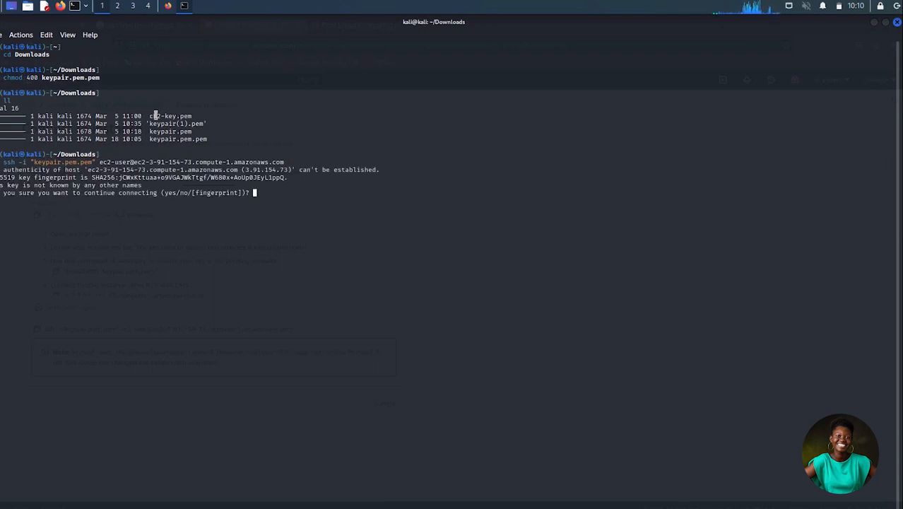
{"action": "type", "text": "yes"}
{"action": "key", "text": "Return"}
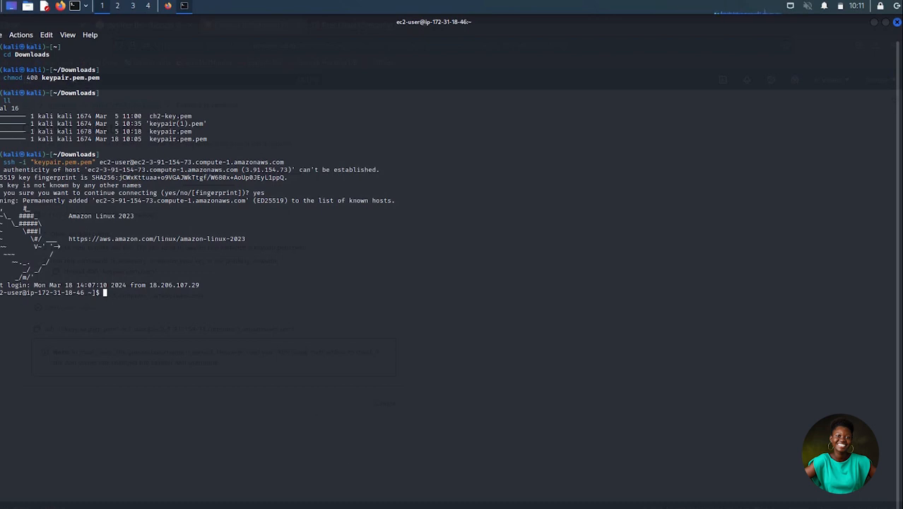
{"action": "mouse_move", "coordinate": [565, 507]}
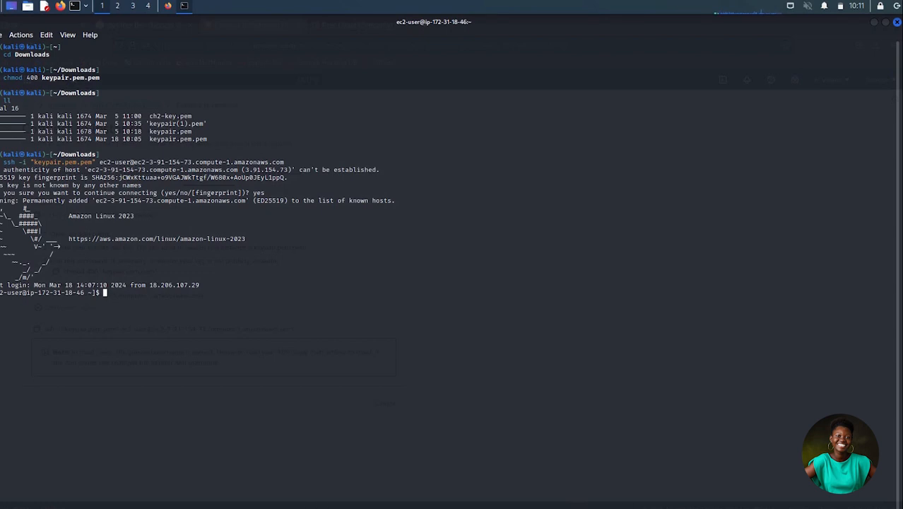